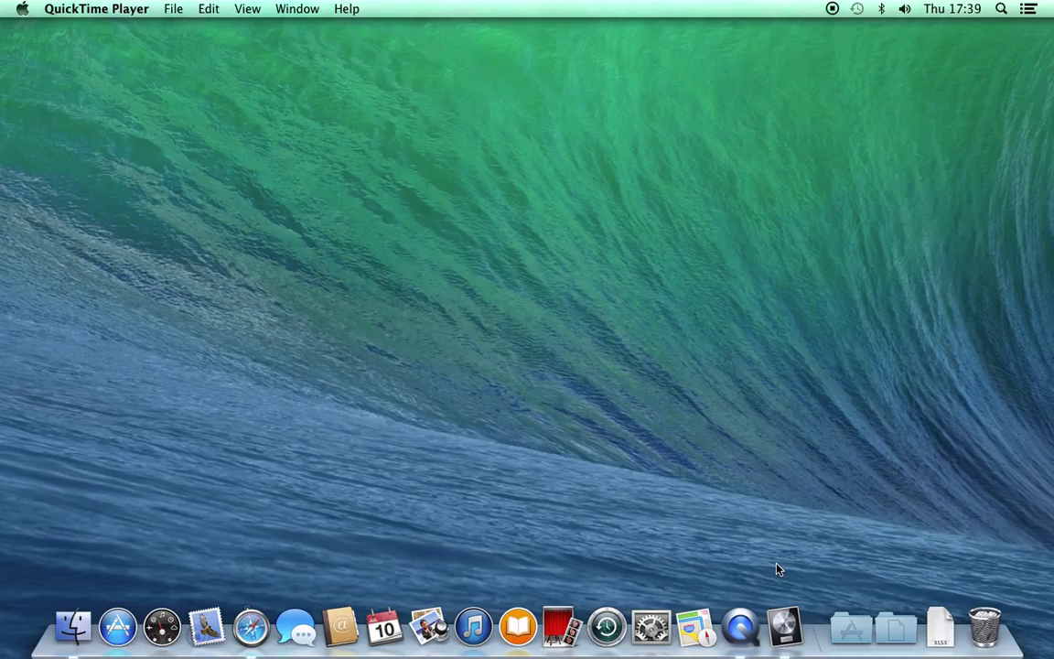
- Launch Logic Pro X from the Dock and open its File menu
{"action": "left_click", "coordinate": [787, 628]}
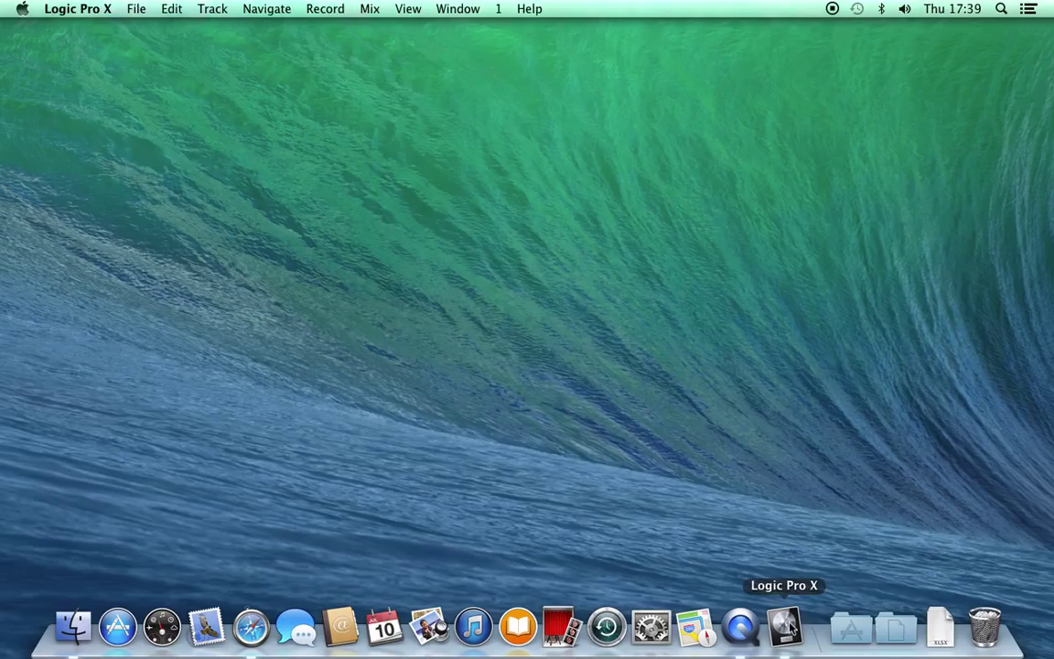
{"action": "left_click", "coordinate": [136, 9]}
- Start a new empty project with one Classic Electric Piano software instrument track
{"action": "left_click", "coordinate": [146, 29]}
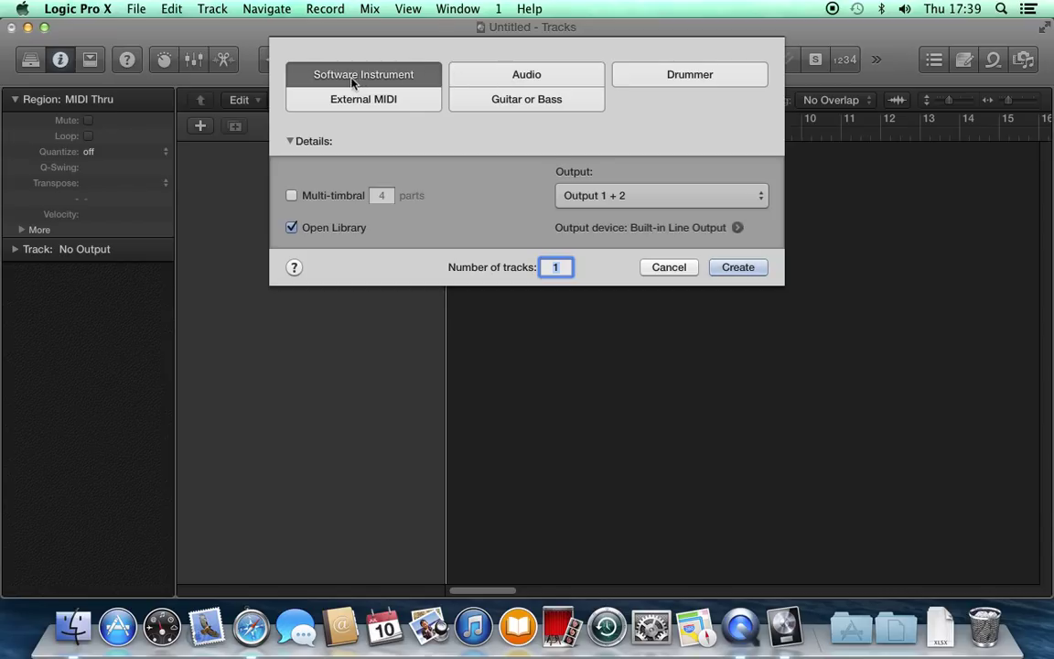
{"action": "left_click", "coordinate": [732, 269]}
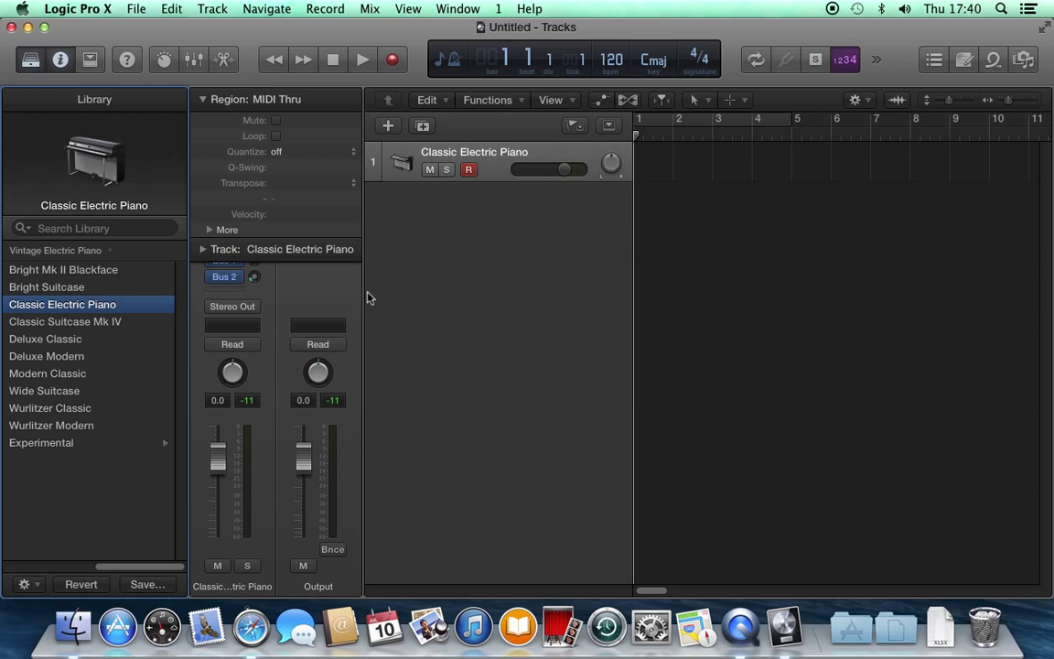
- Show the mixer and browse the piano channel's instrument plug-ins, keeping the E-Piano
{"action": "left_click", "coordinate": [194, 61]}
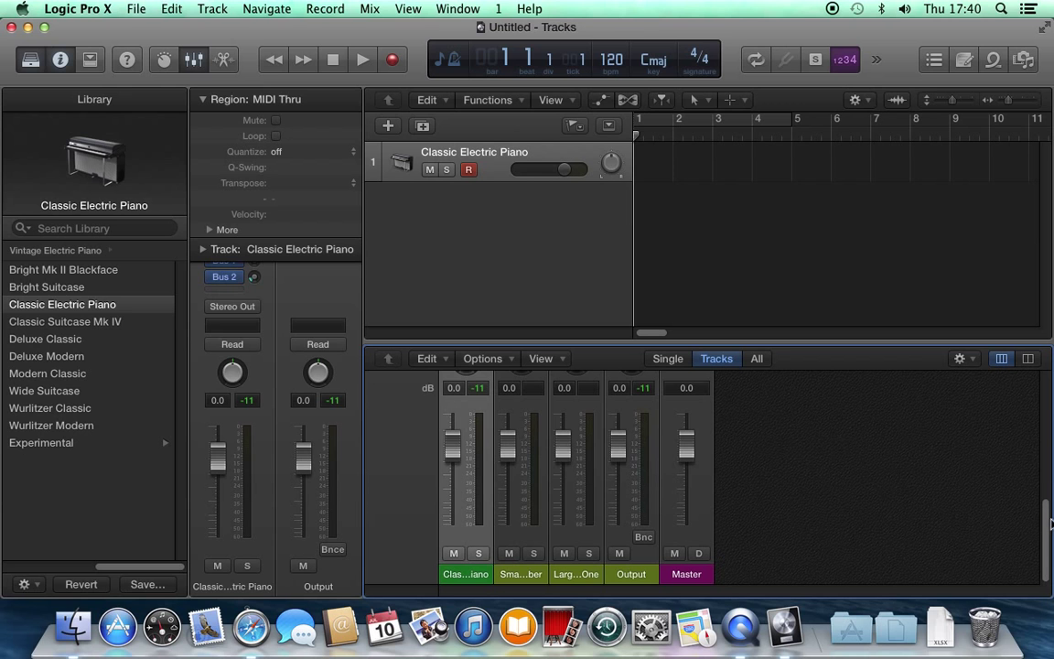
{"action": "left_click_drag", "start_coordinate": [1045, 535], "coordinate": [1049, 389]}
{"action": "mouse_move", "coordinate": [462, 457]}
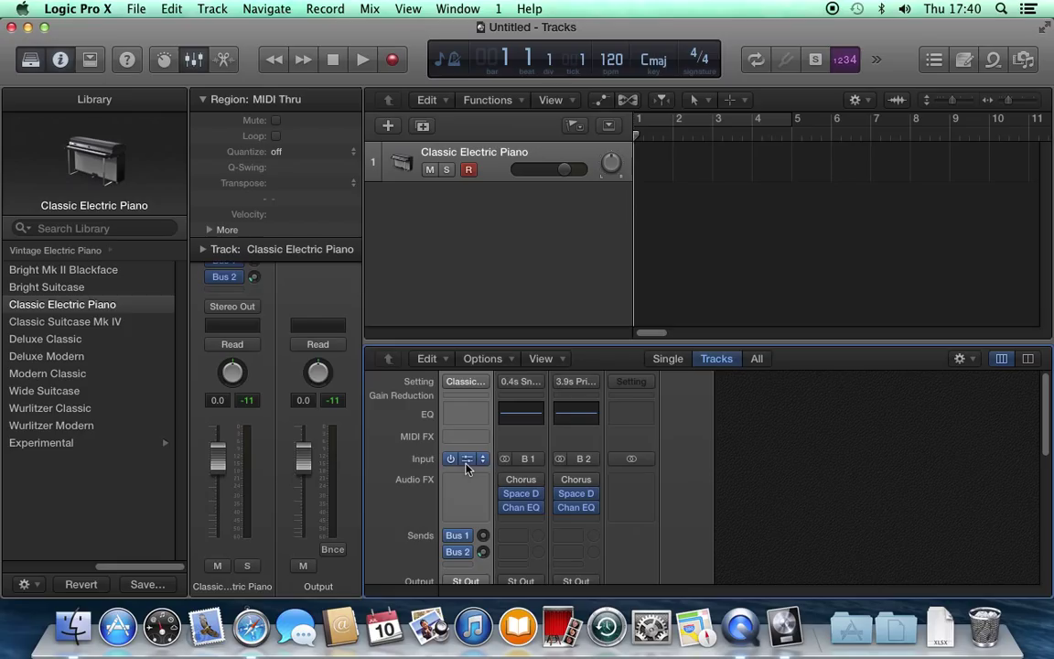
{"action": "left_click", "coordinate": [483, 460]}
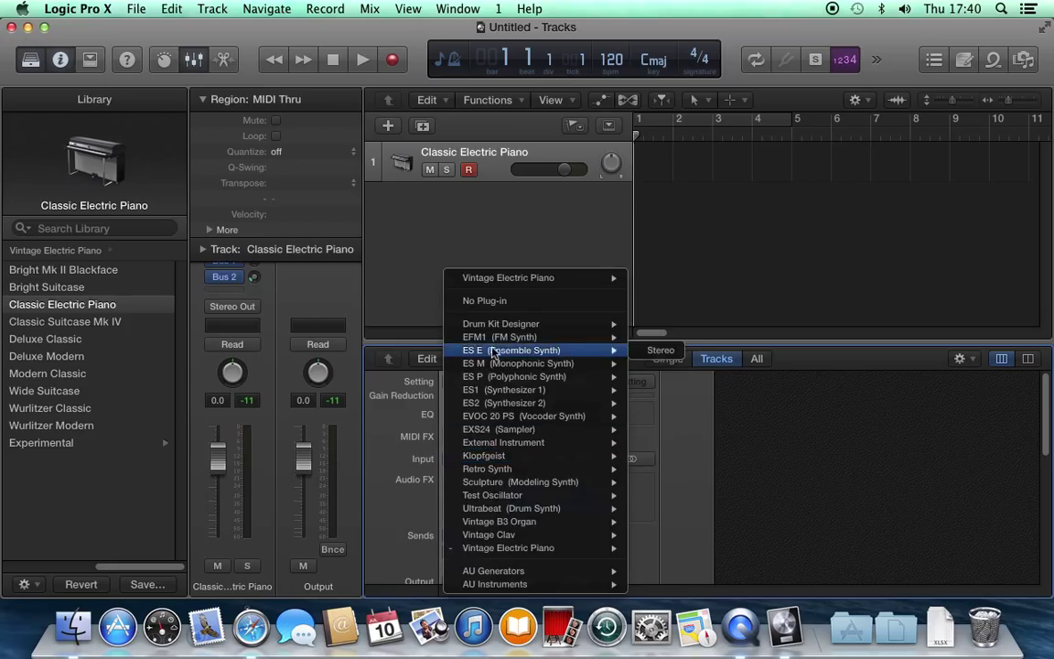
{"action": "mouse_move", "coordinate": [495, 338]}
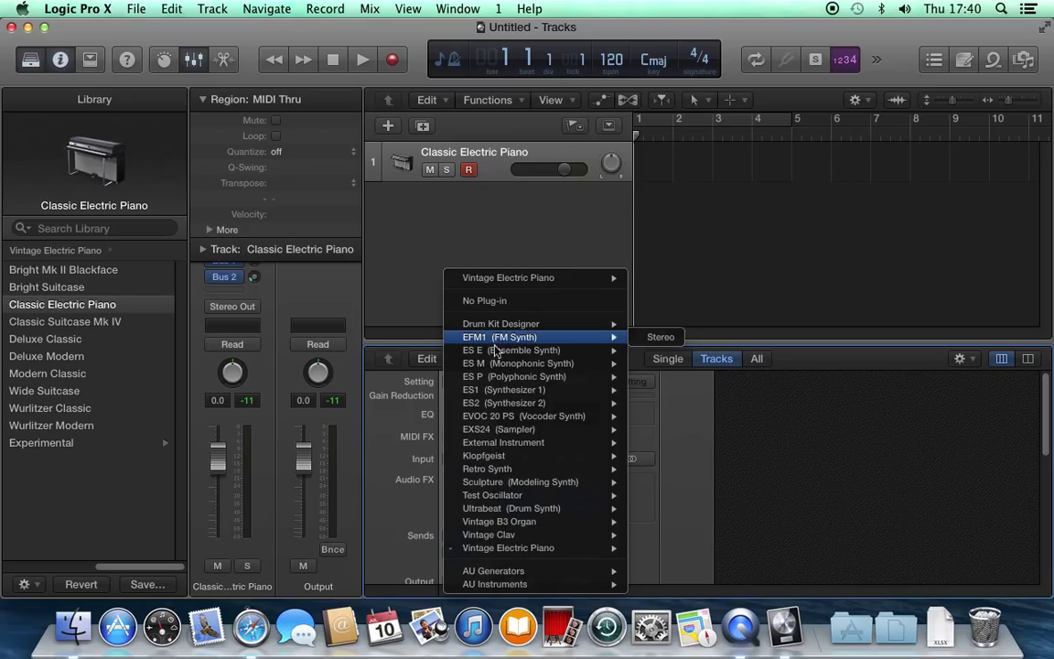
{"action": "mouse_move", "coordinate": [518, 512]}
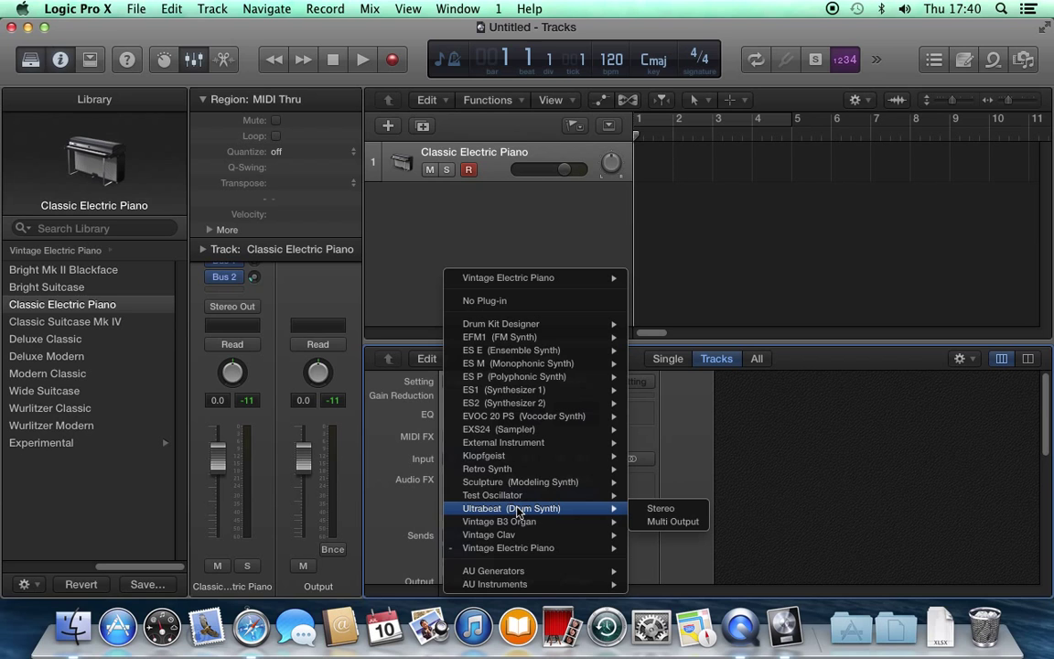
{"action": "mouse_move", "coordinate": [604, 443]}
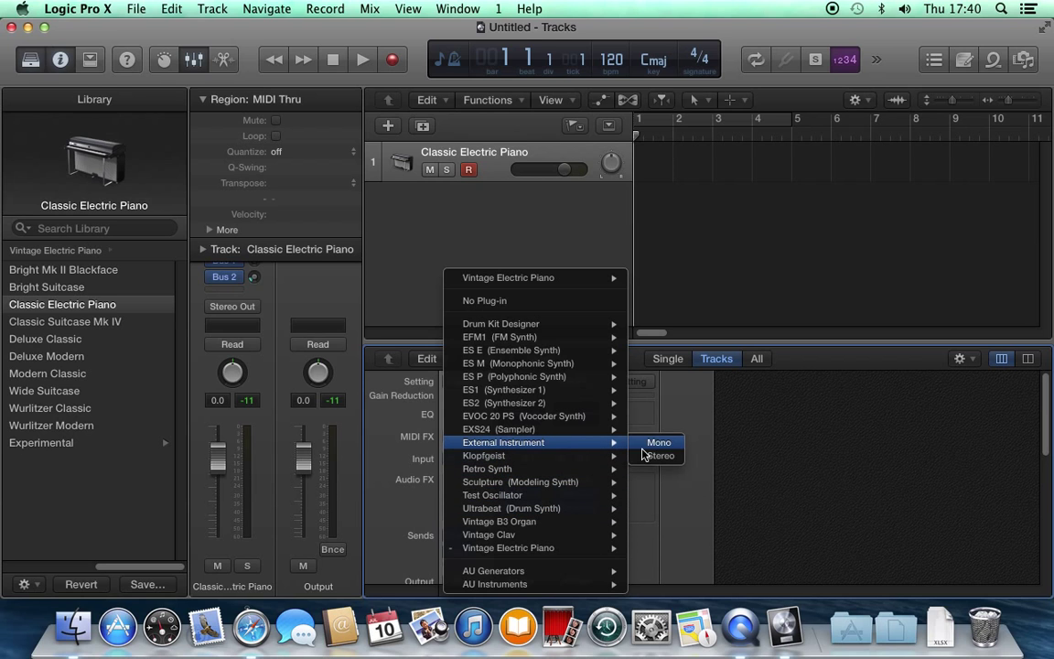
{"action": "left_click", "coordinate": [832, 443]}
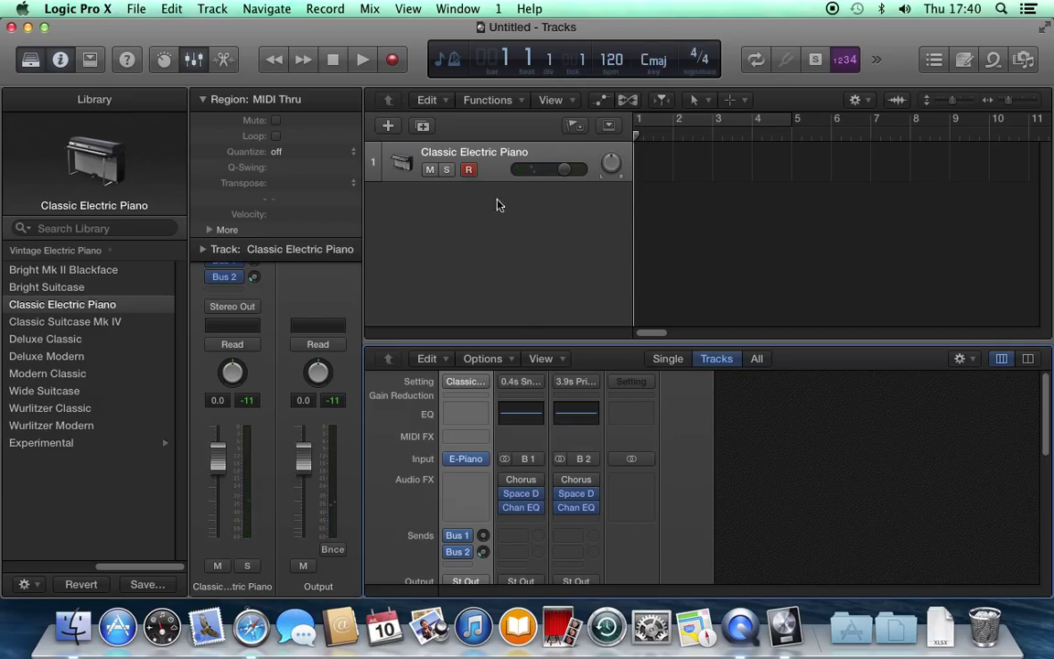
- Hide the mixer and record a four-bar electric piano MIDI region from bar 1
{"action": "left_click", "coordinate": [189, 60]}
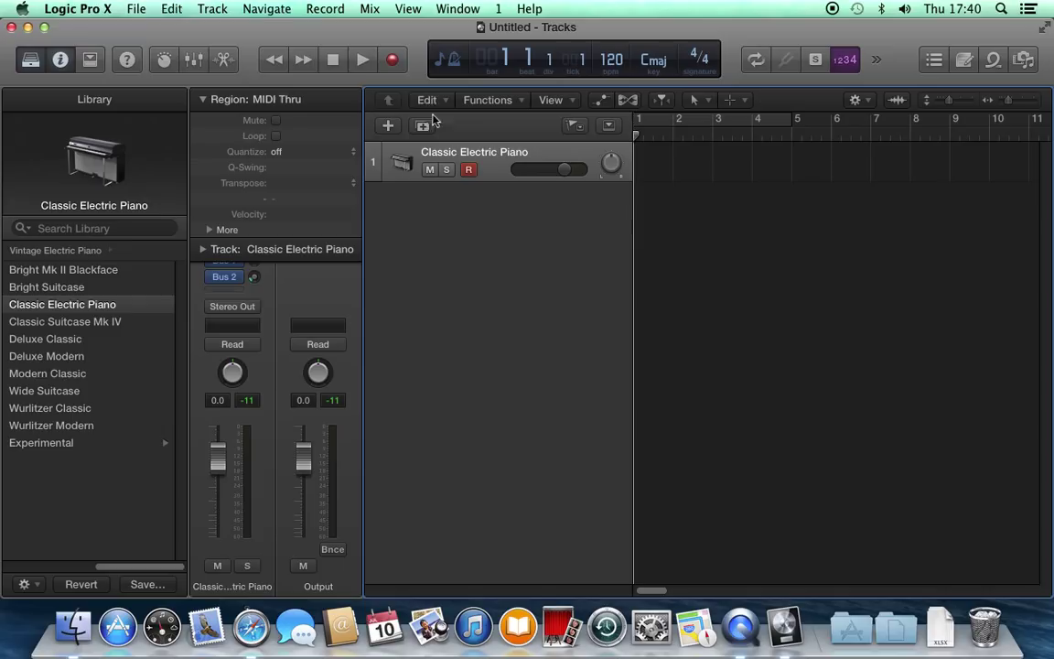
{"action": "left_click", "coordinate": [391, 60]}
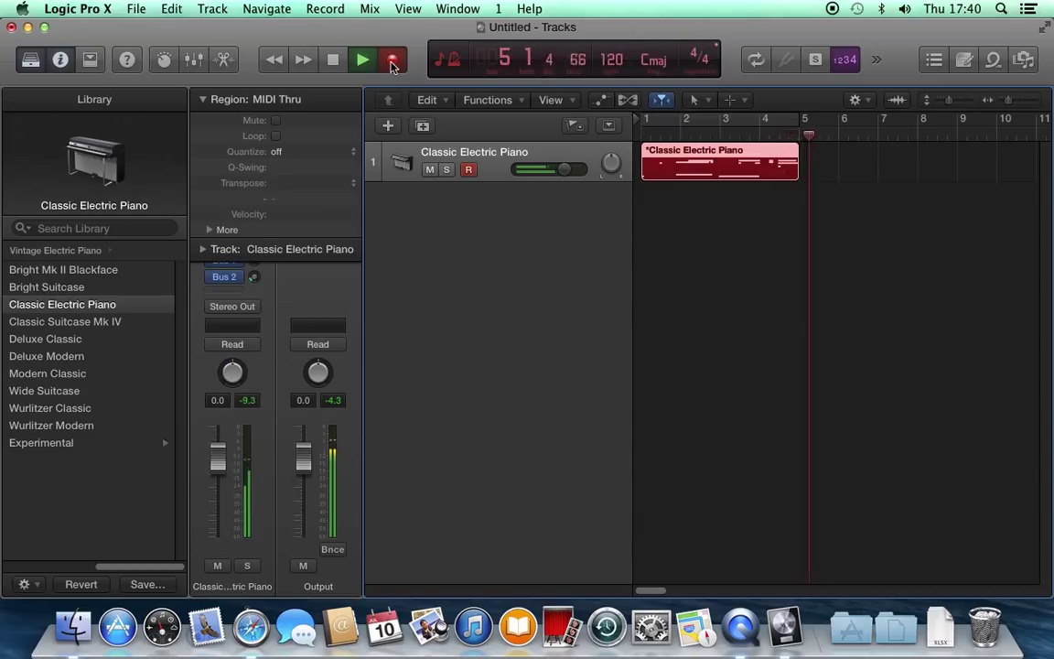
{"action": "key", "text": "space"}
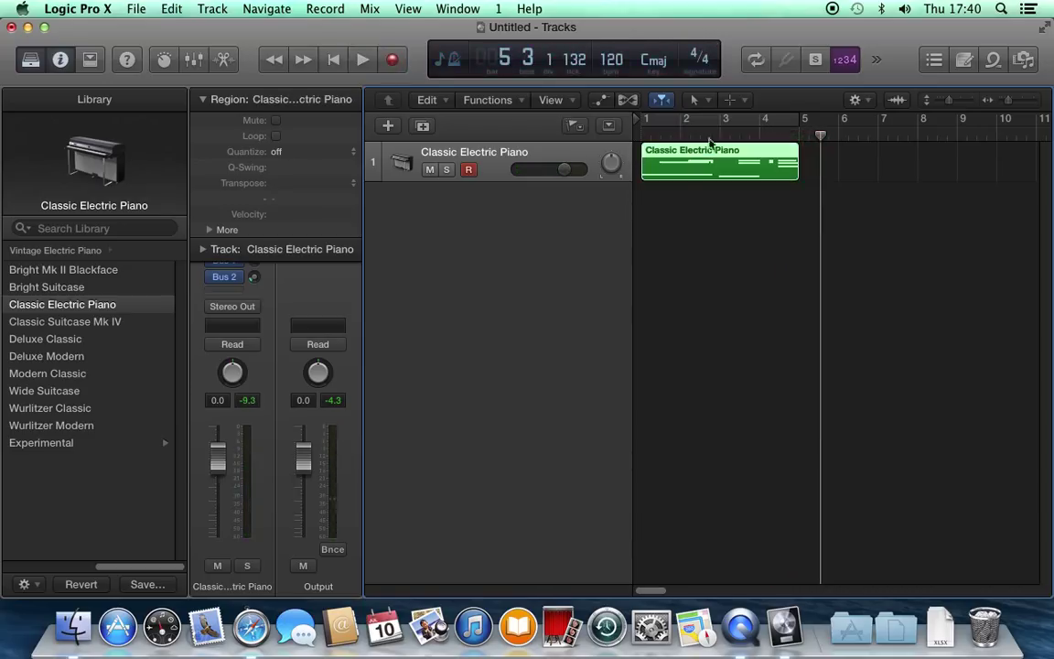
- Disarm the piano track, cycle bars 1 to 5, and play the region back
{"action": "left_click", "coordinate": [468, 170]}
{"action": "left_click_drag", "start_coordinate": [646, 122], "coordinate": [792, 132]}
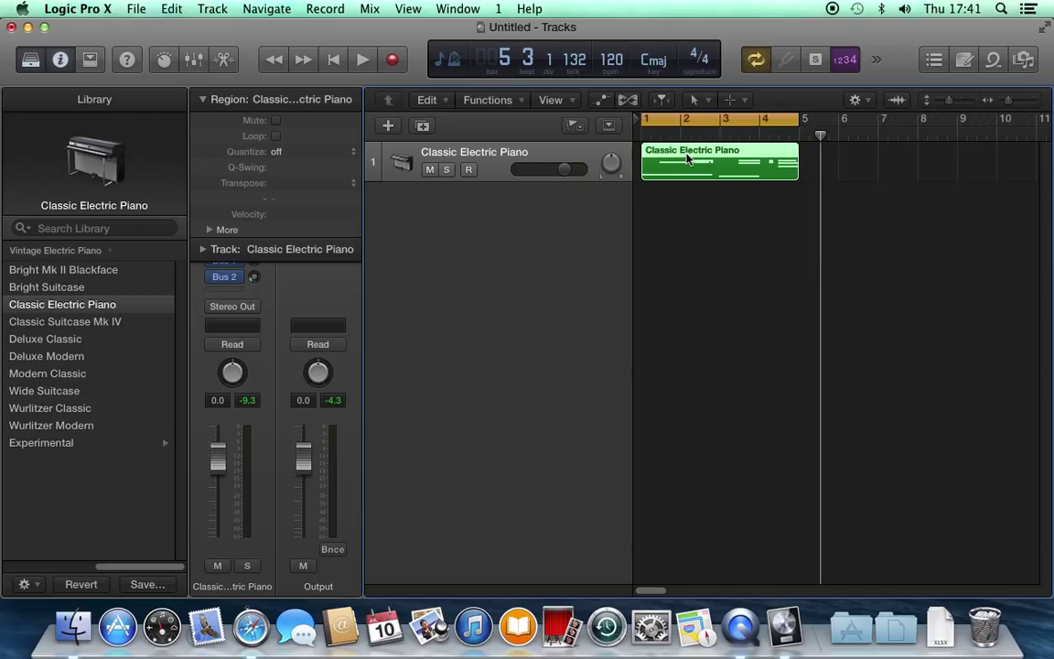
{"action": "key", "text": "space"}
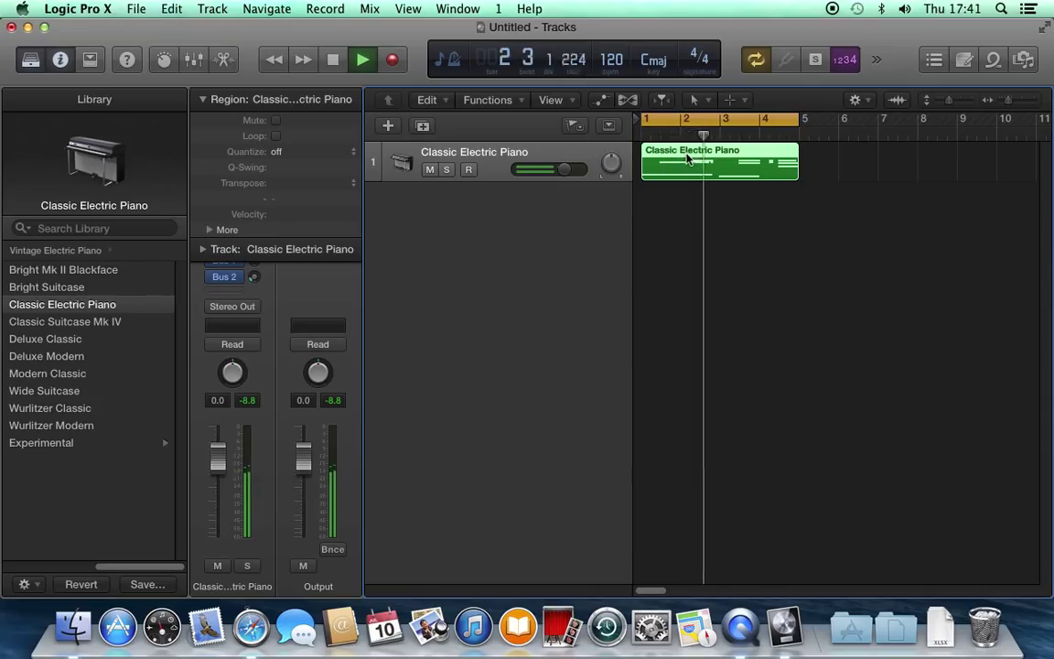
{"action": "key", "text": "space"}
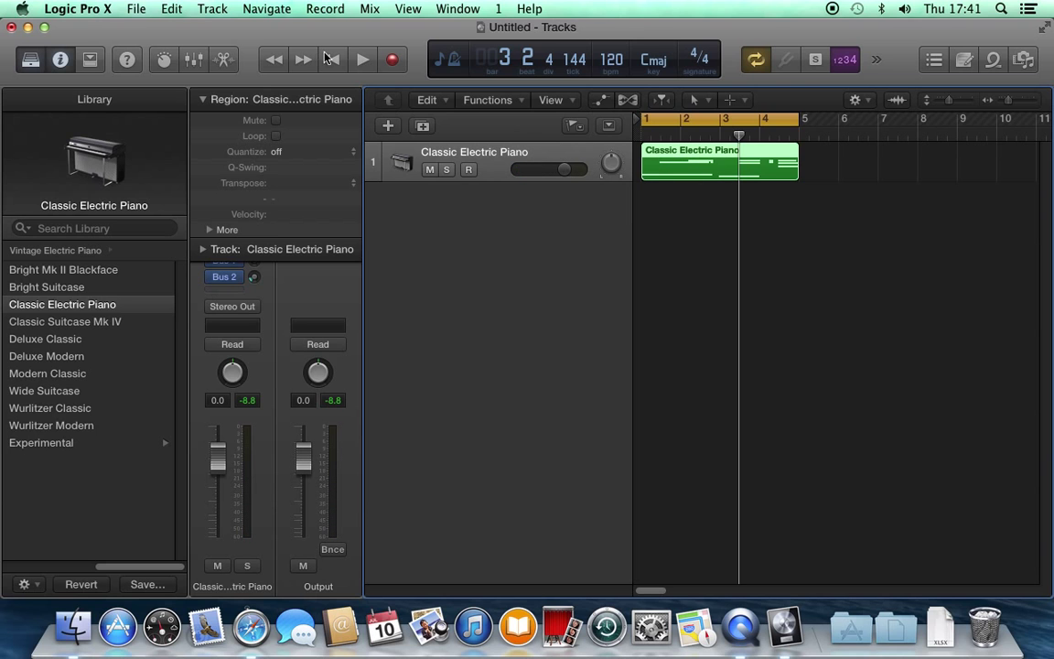
- Save the project as 'Logic X Tuition Videos Unit 3 Software nstruments' in Audio 2 > Logic X Lesson Videos
{"action": "left_click", "coordinate": [130, 9]}
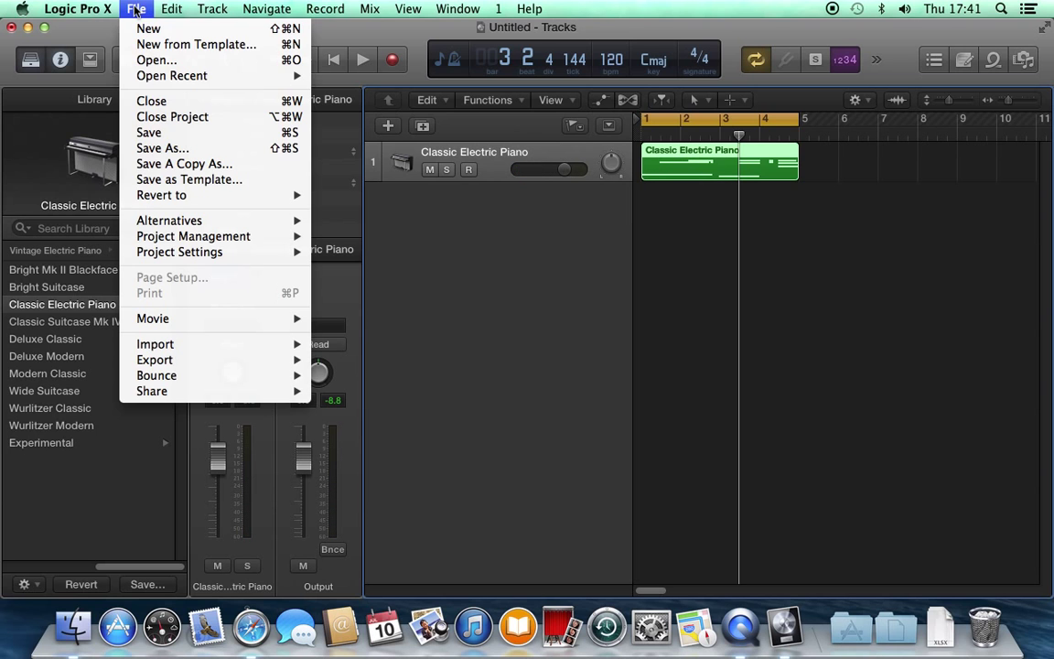
{"action": "left_click", "coordinate": [149, 147]}
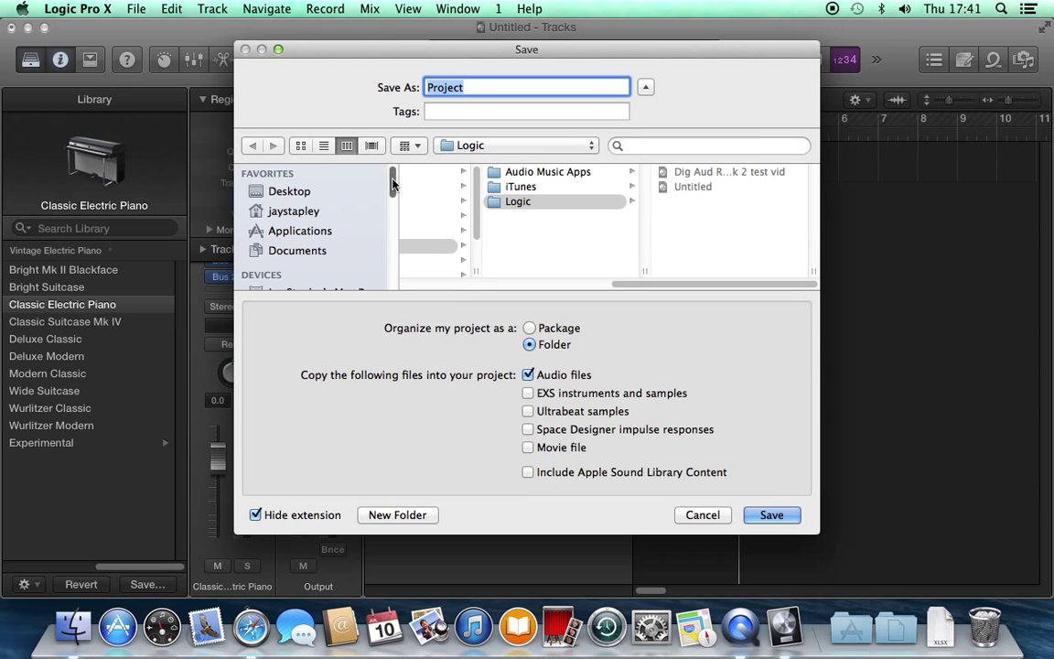
{"action": "scroll", "coordinate": [394, 211], "scroll_direction": "down", "scroll_amount": 3}
{"action": "left_click", "coordinate": [270, 210]}
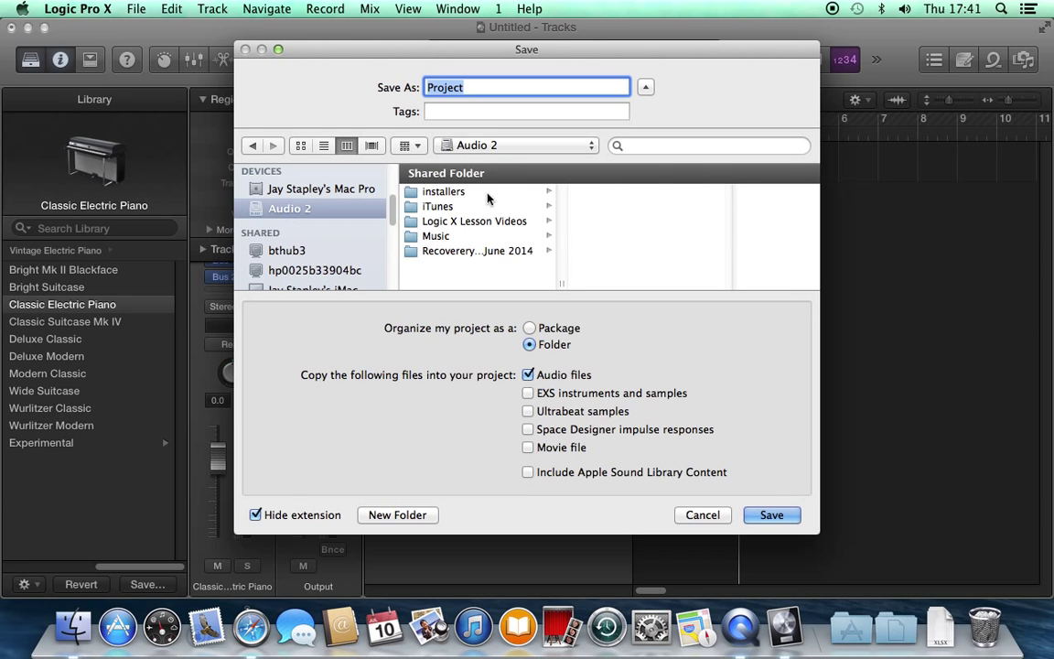
{"action": "left_click", "coordinate": [464, 224]}
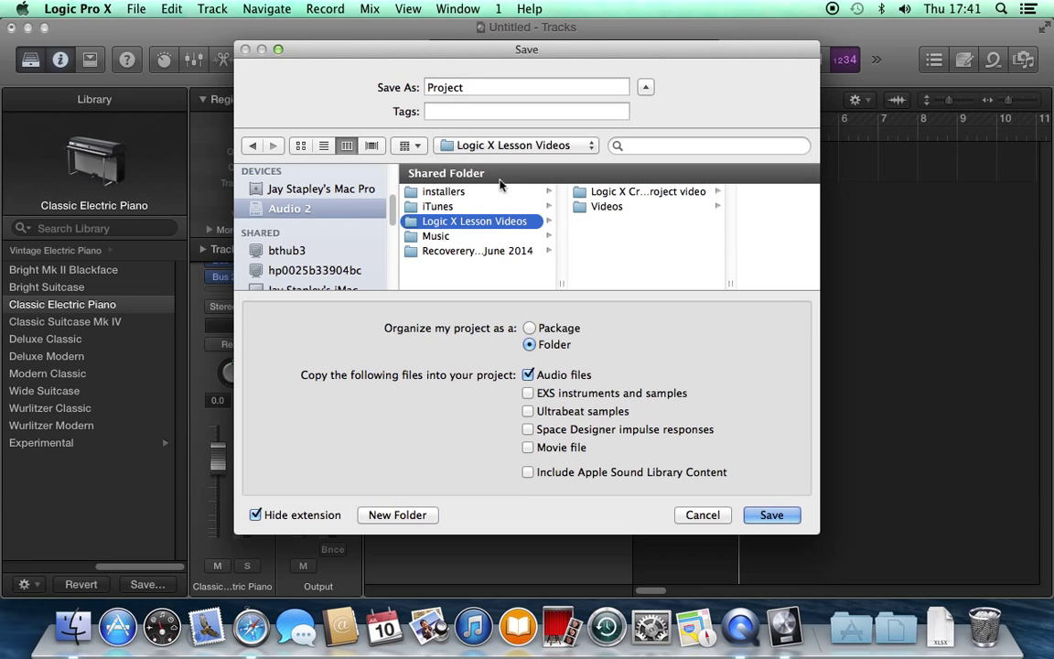
{"action": "left_click", "coordinate": [466, 88]}
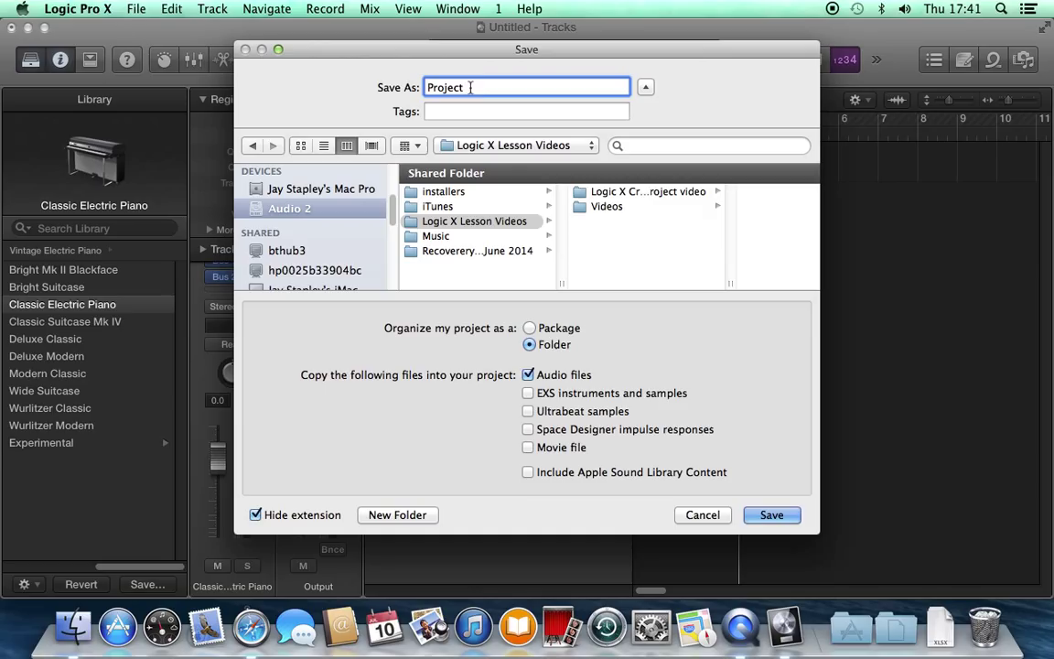
{"action": "left_click_drag", "start_coordinate": [470, 87], "coordinate": [351, 82]}
{"action": "type", "text": "Logic X Tuition V"}
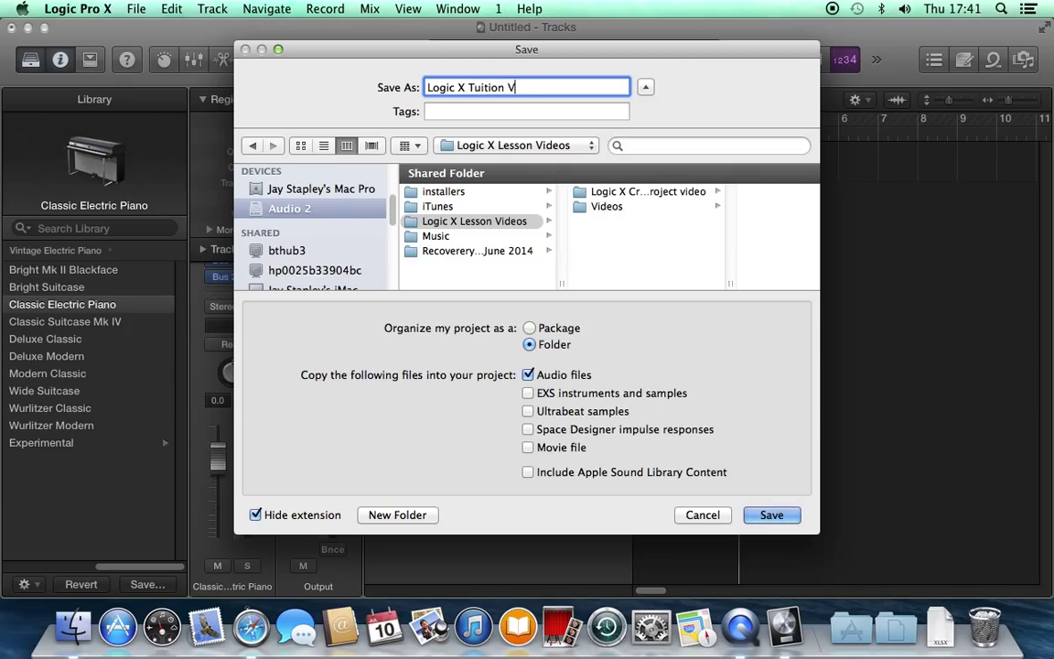
{"action": "type", "text": "ideos Unit 3 Softwar"}
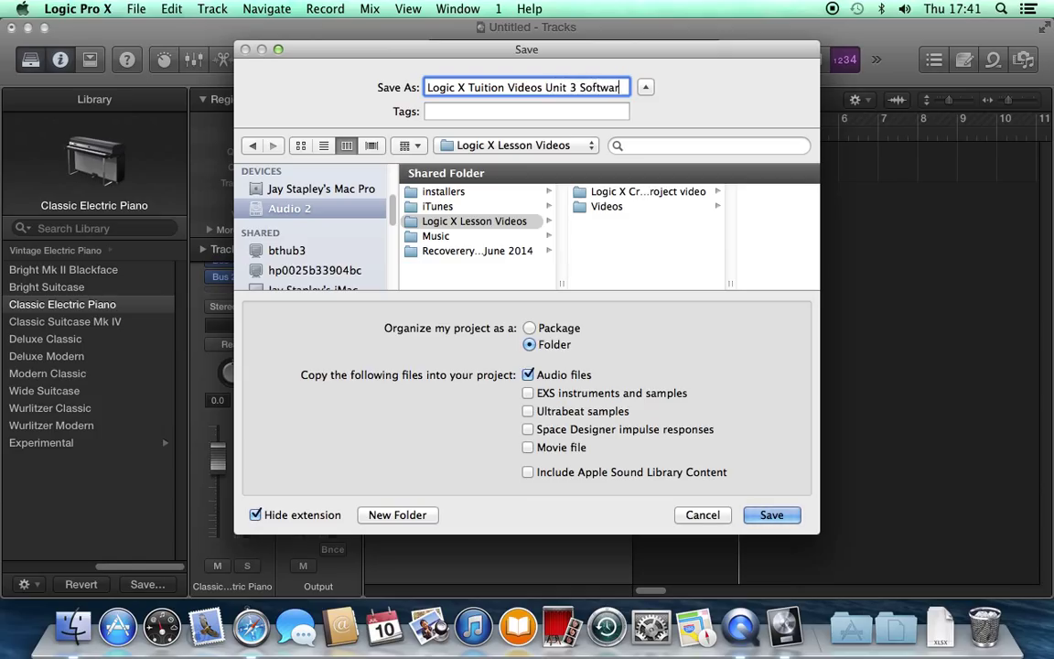
{"action": "type", "text": "e nstru"}
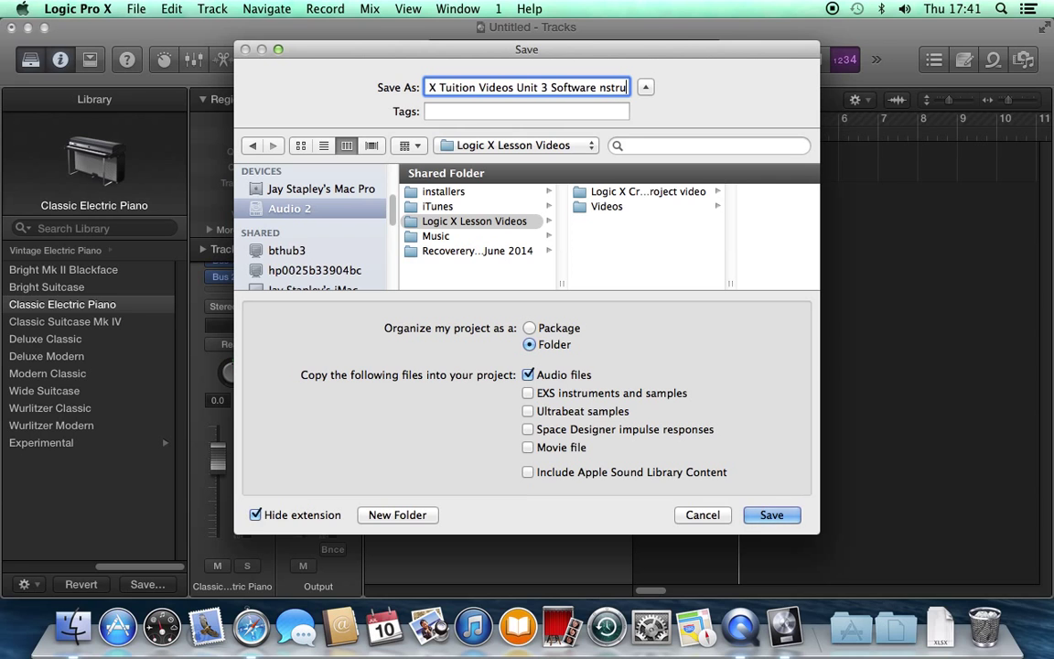
{"action": "type", "text": "ments"}
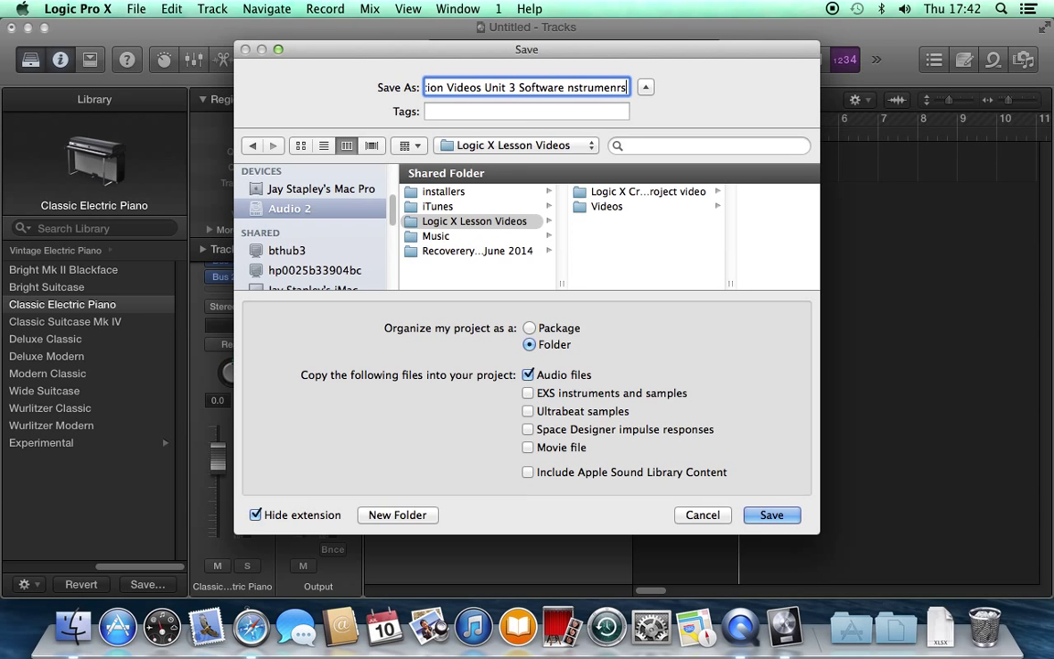
{"action": "key", "text": "Return"}
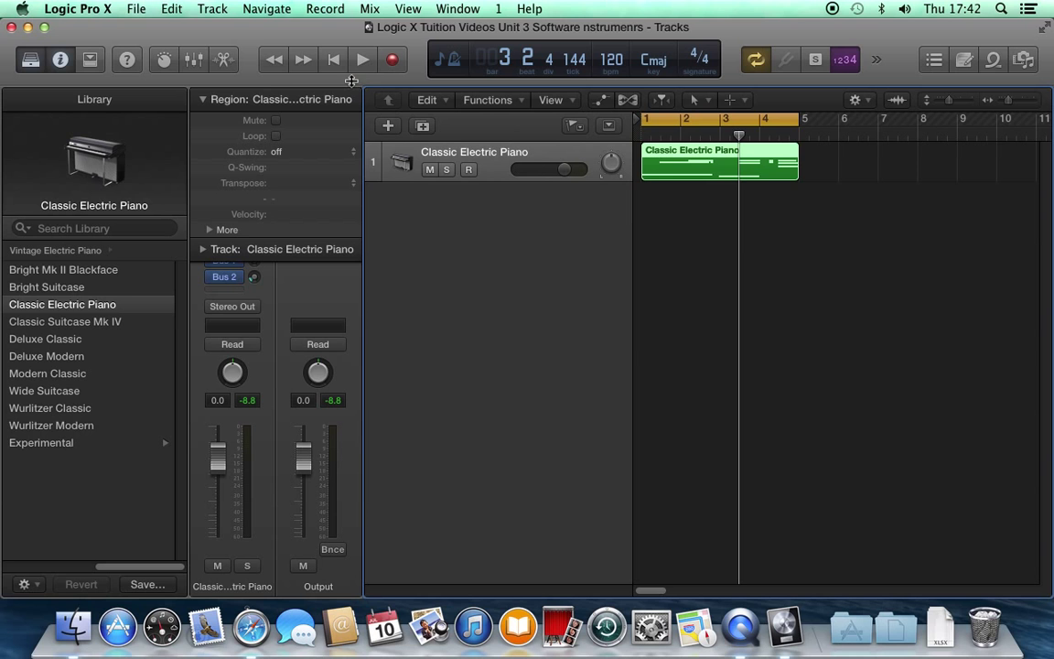
- Hide Logic and open Audio 2 > Logic X Lesson Videos in a Finder window
{"action": "left_click", "coordinate": [75, 9]}
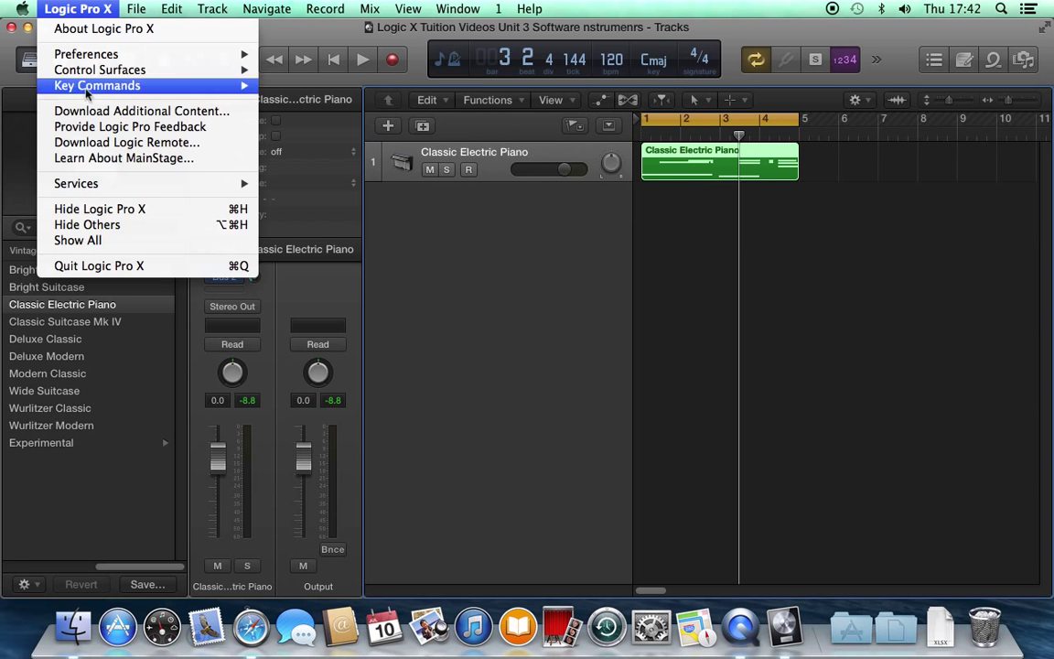
{"action": "left_click", "coordinate": [100, 209]}
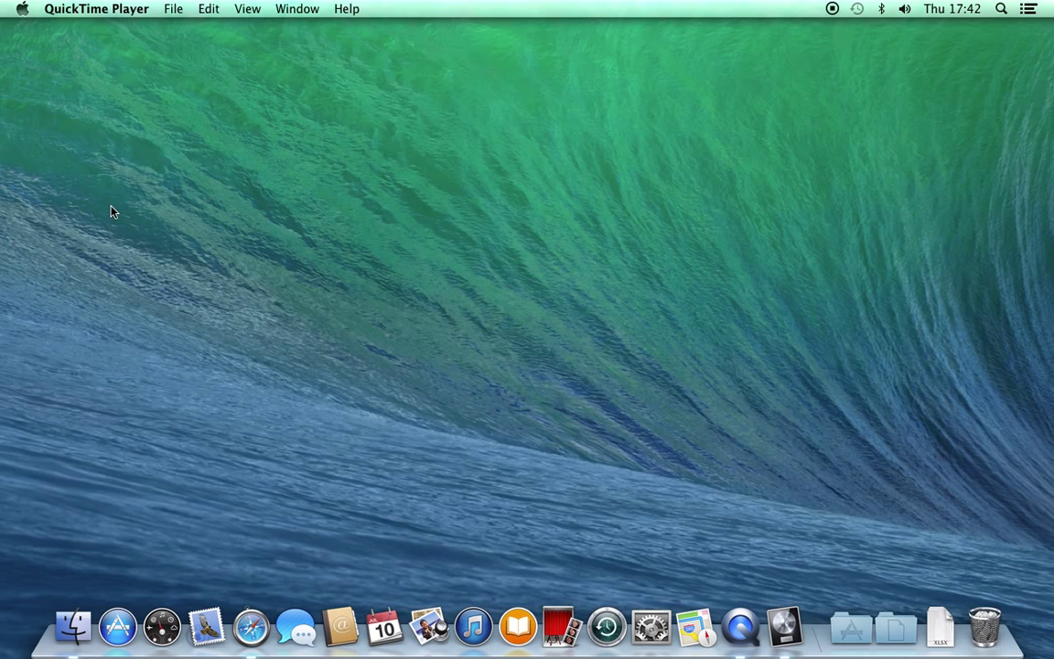
{"action": "left_click", "coordinate": [472, 108]}
{"action": "left_click", "coordinate": [217, 10]}
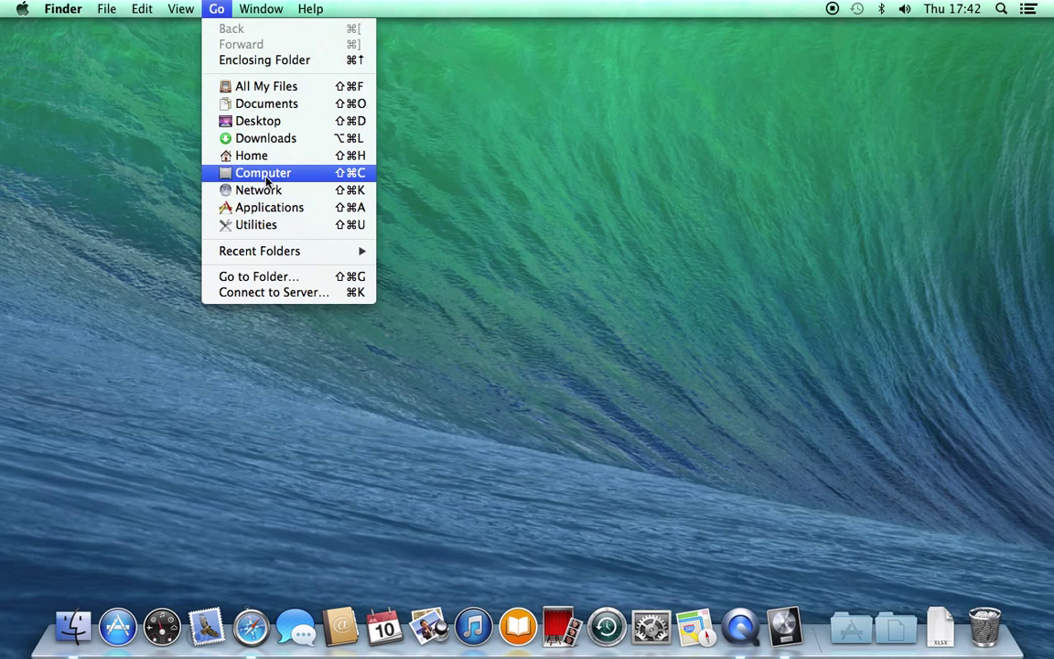
{"action": "left_click", "coordinate": [264, 175]}
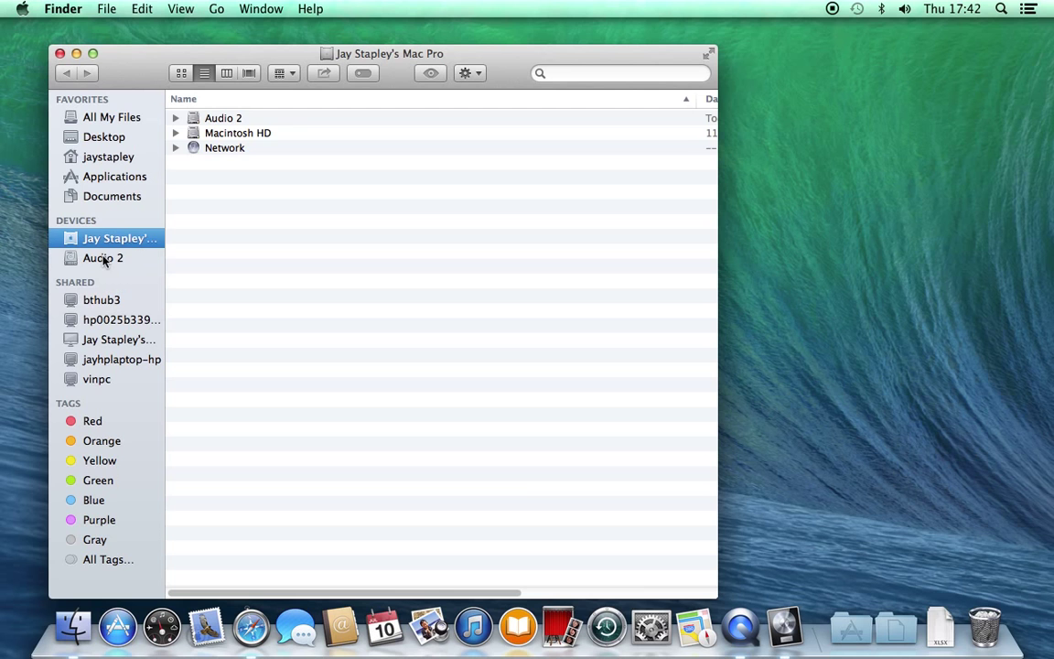
{"action": "left_click", "coordinate": [103, 260]}
{"action": "left_click", "coordinate": [244, 170]}
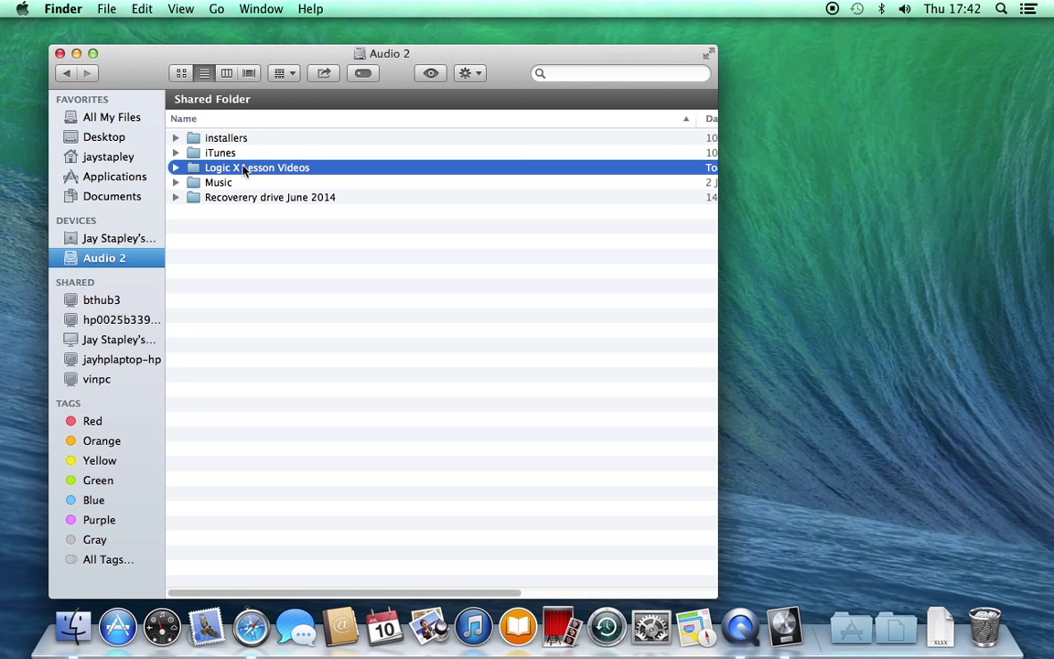
{"action": "double_click", "coordinate": [245, 170]}
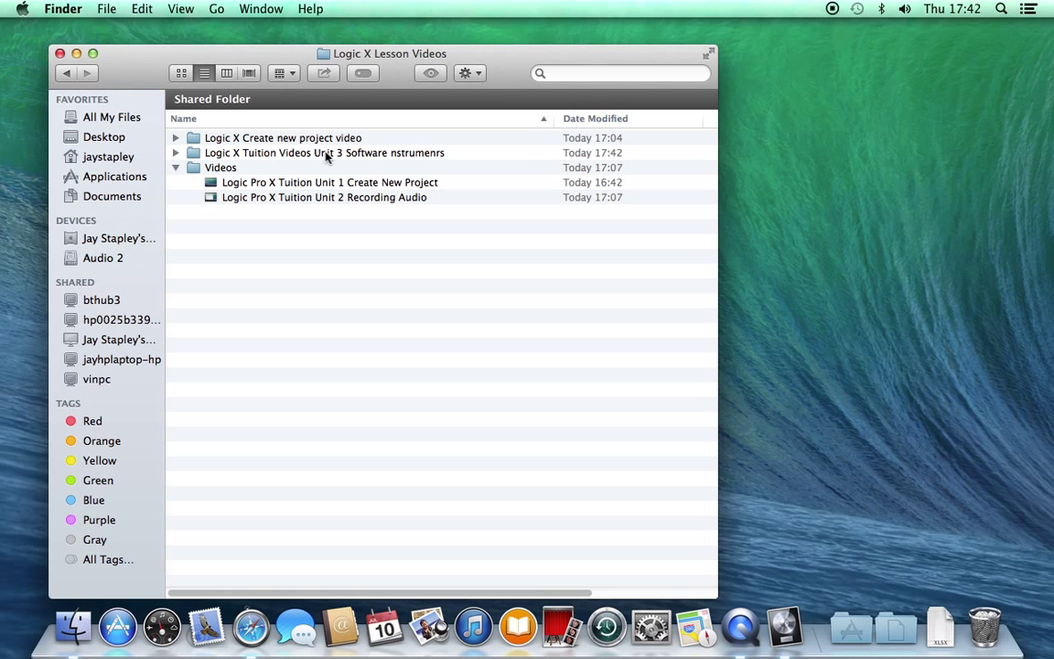
- Expand the Unit 3 project folder and its Audio Files folder, then return to the listing
{"action": "left_click", "coordinate": [175, 152]}
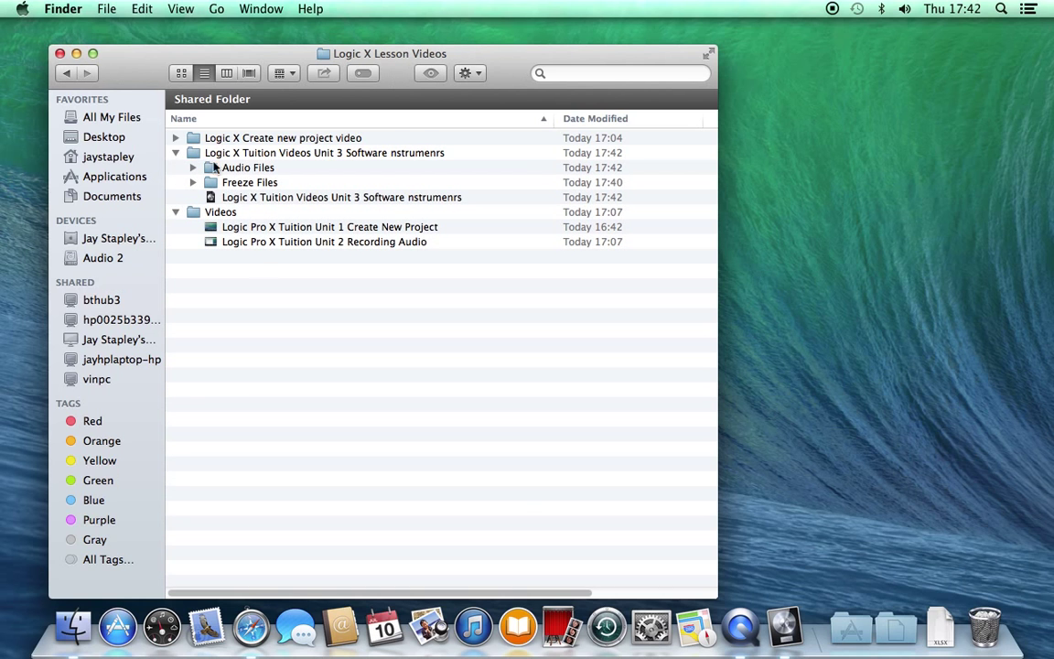
{"action": "left_click", "coordinate": [245, 200]}
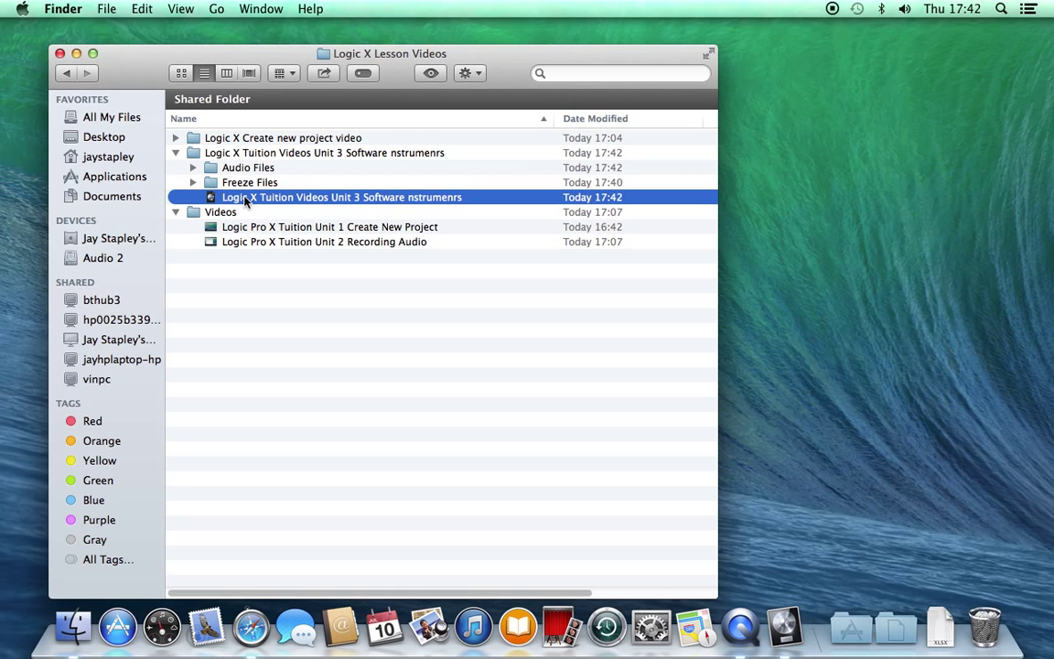
{"action": "left_click", "coordinate": [193, 168]}
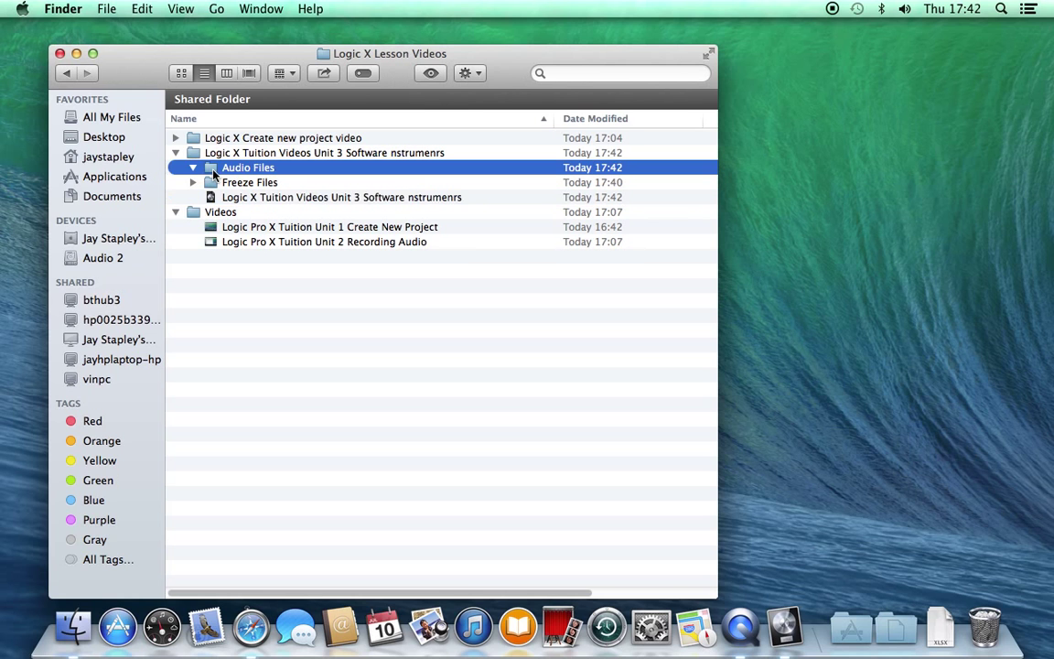
{"action": "double_click", "coordinate": [214, 174]}
{"action": "left_click", "coordinate": [67, 77]}
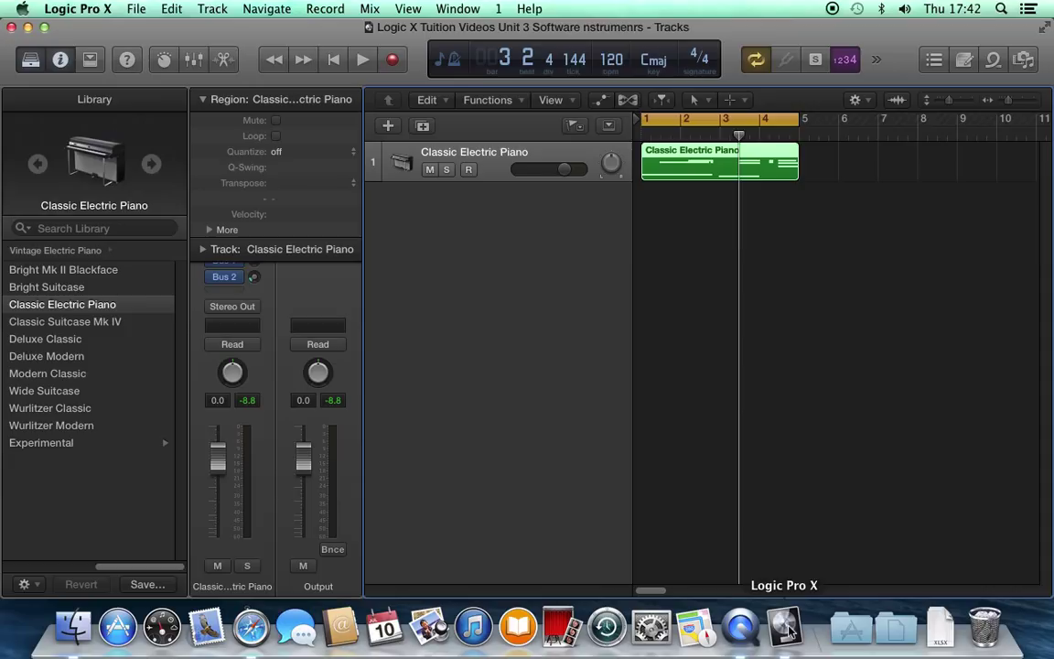
- Play the recorded piano region back once and stop
{"action": "key", "text": "space"}
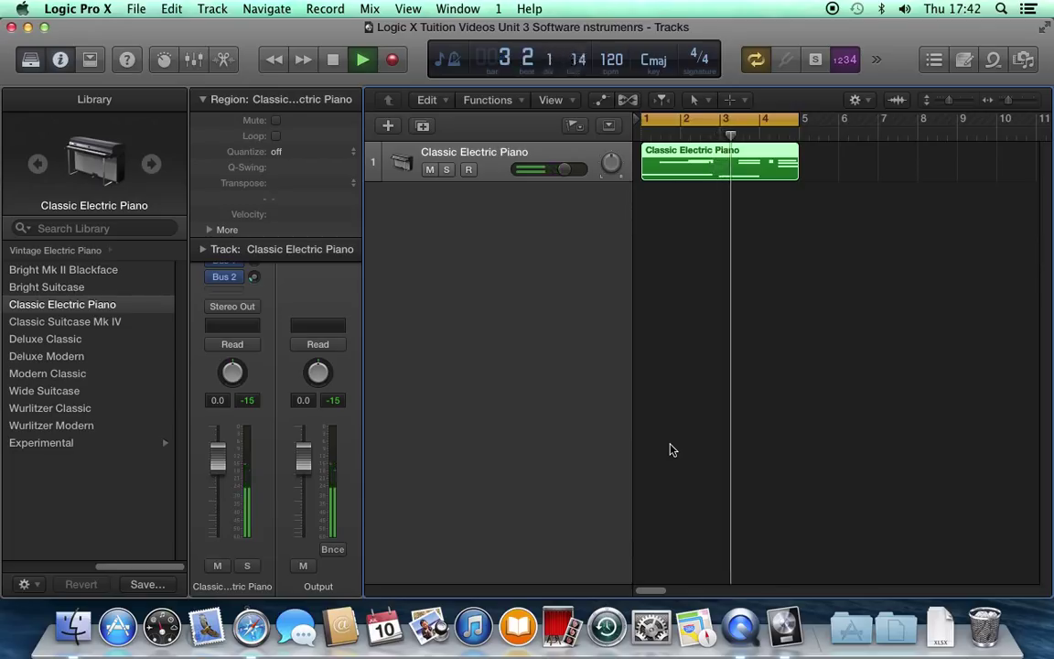
{"action": "key", "text": "space"}
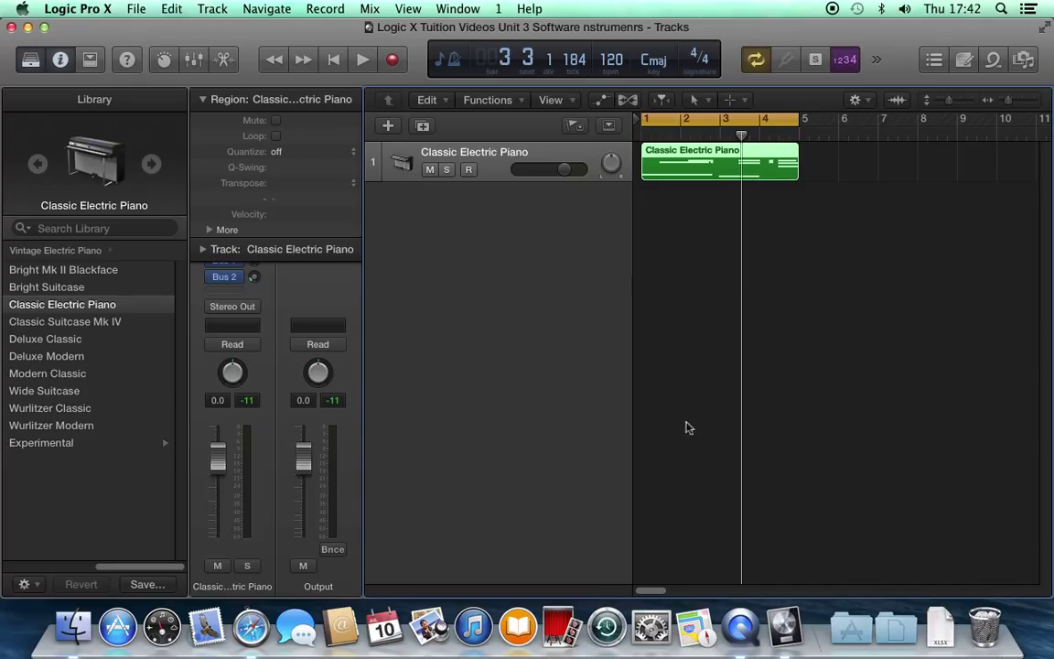
- Open the region in a taller Piano Roll with the inspector and Library hidden
{"action": "double_click", "coordinate": [693, 158]}
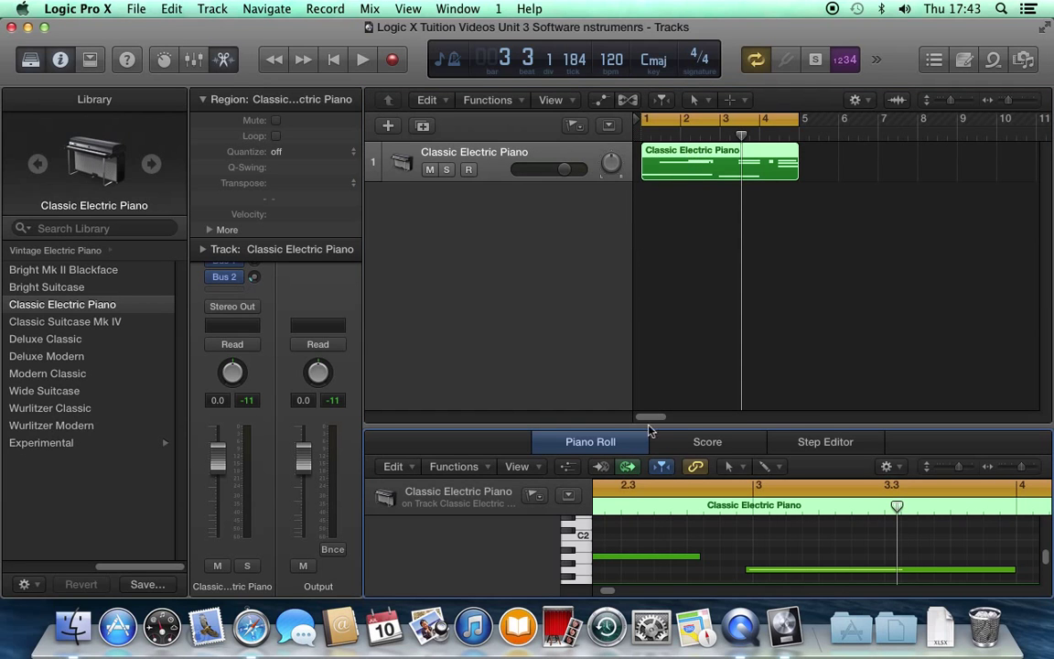
{"action": "left_click_drag", "start_coordinate": [733, 427], "coordinate": [719, 305]}
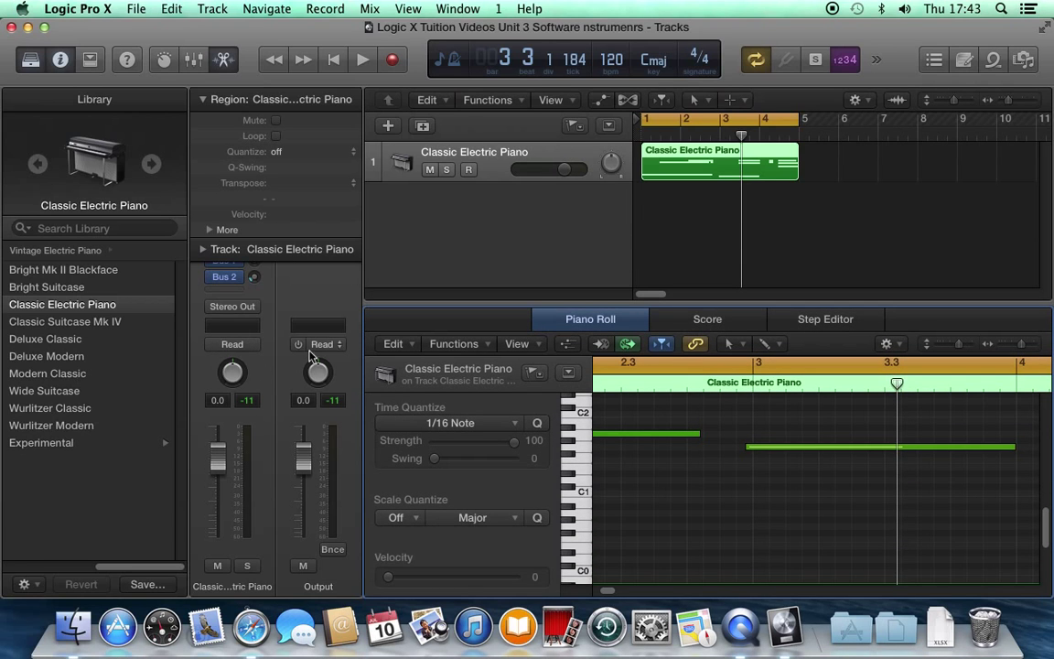
{"action": "left_click_drag", "start_coordinate": [362, 324], "coordinate": [134, 320]}
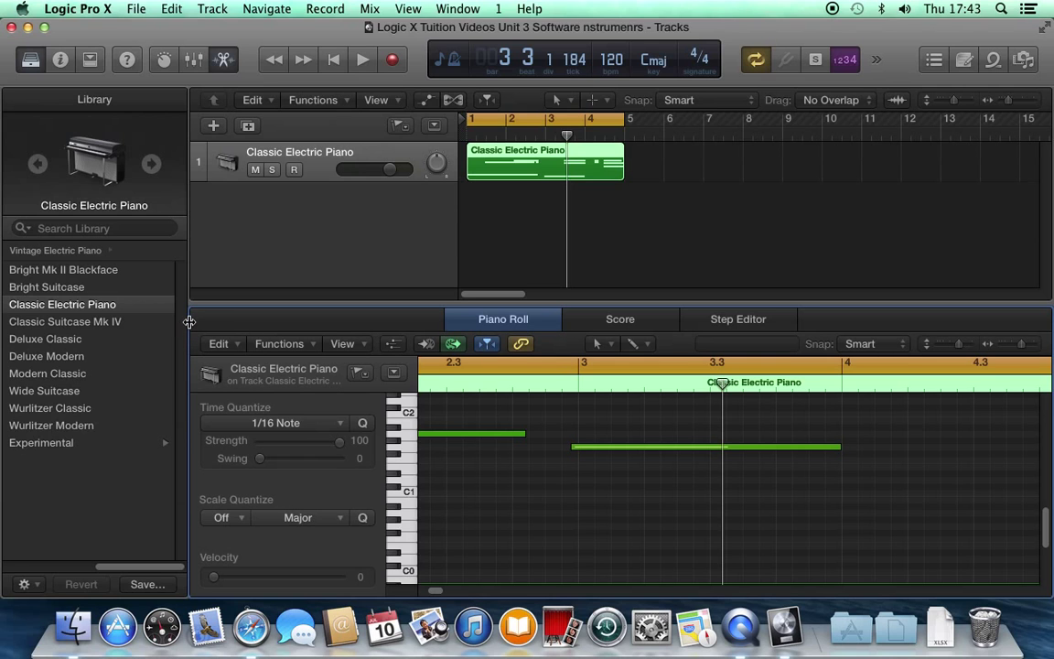
{"action": "key", "text": "y"}
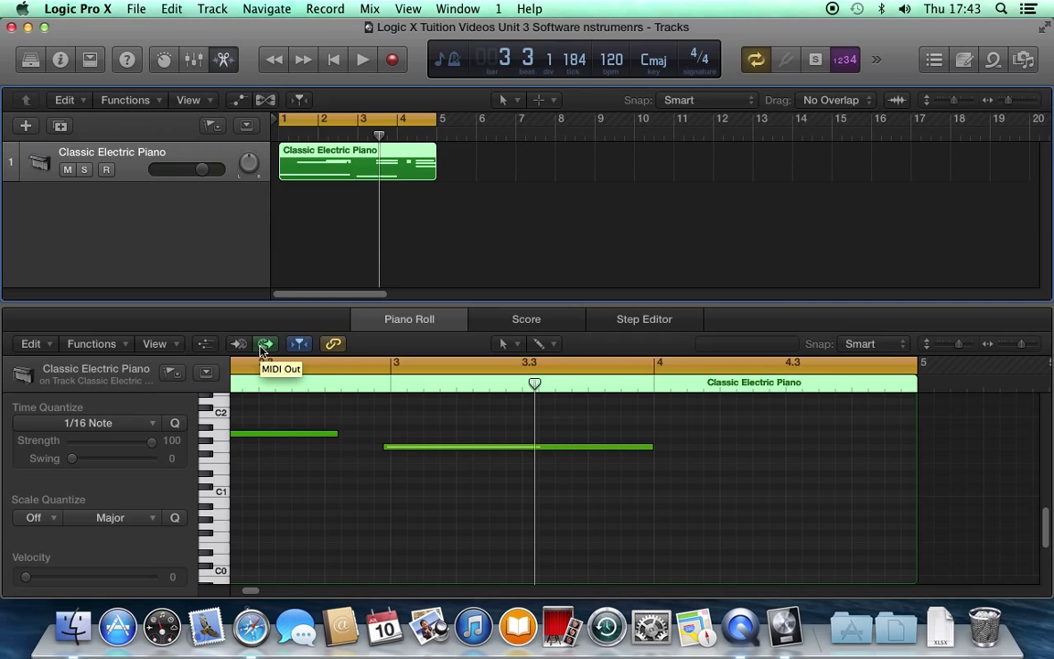
- Play the region, zoom out to fit bars 1 to 5, and select the C3 note
{"action": "key", "text": "space"}
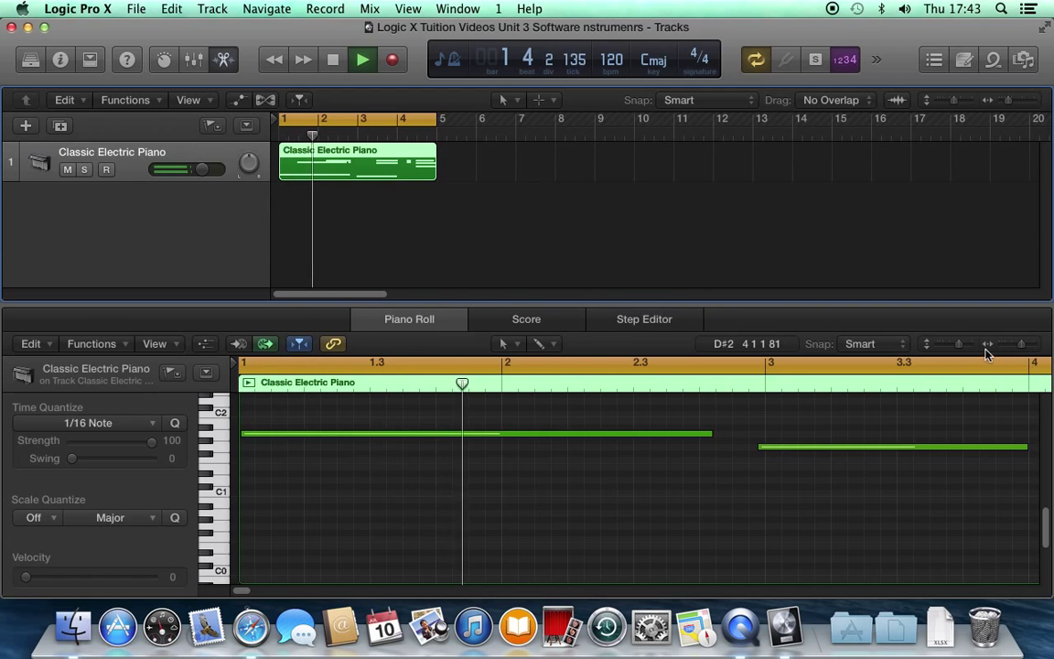
{"action": "left_click_drag", "start_coordinate": [1021, 344], "coordinate": [1013, 346]}
{"action": "scroll", "coordinate": [997, 411], "scroll_direction": "down", "scroll_amount": 1}
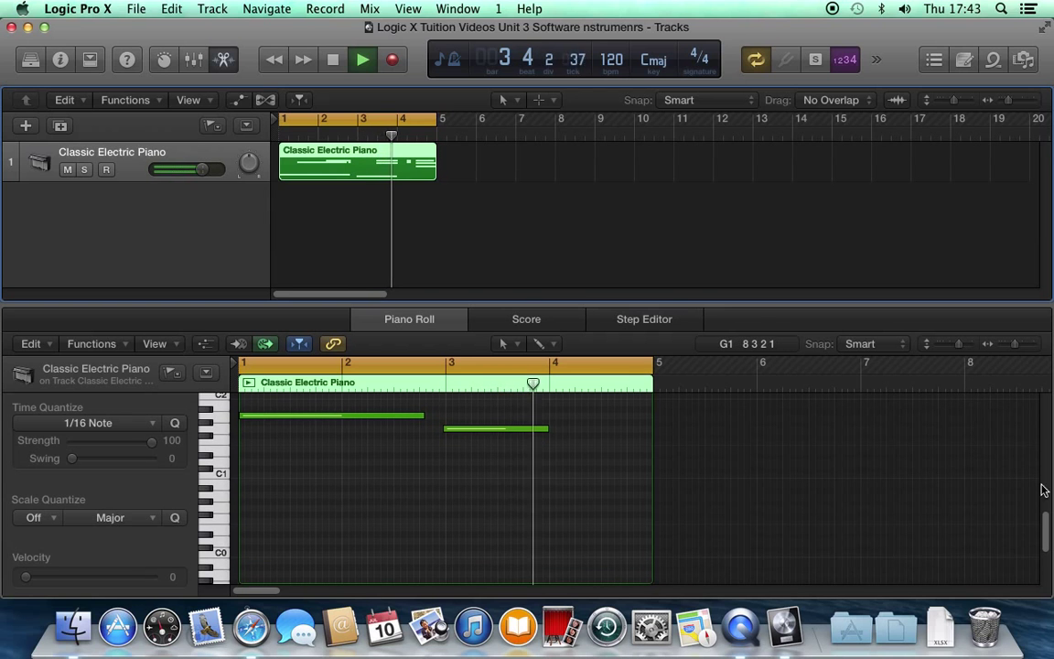
{"action": "scroll", "coordinate": [1043, 494], "scroll_direction": "up", "scroll_amount": 5}
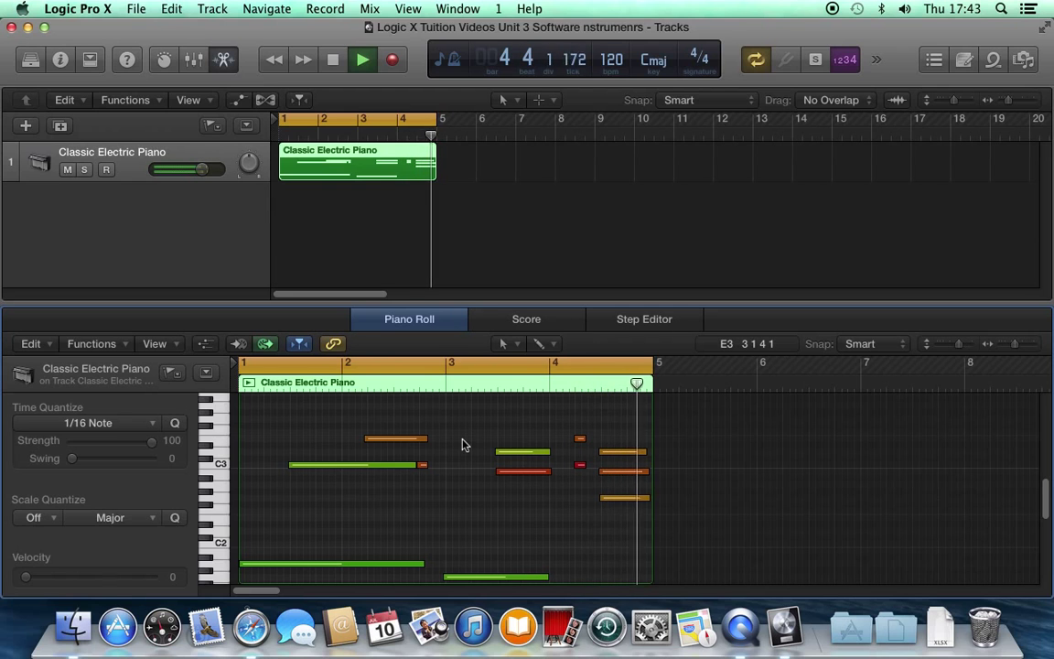
{"action": "key", "text": "space"}
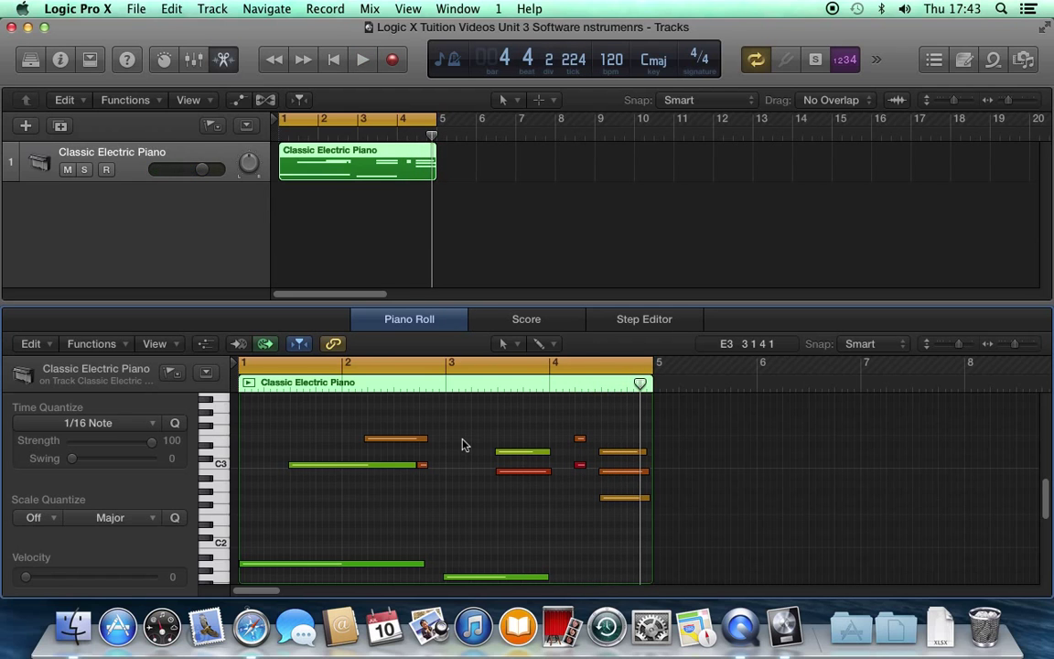
{"action": "left_click", "coordinate": [377, 466]}
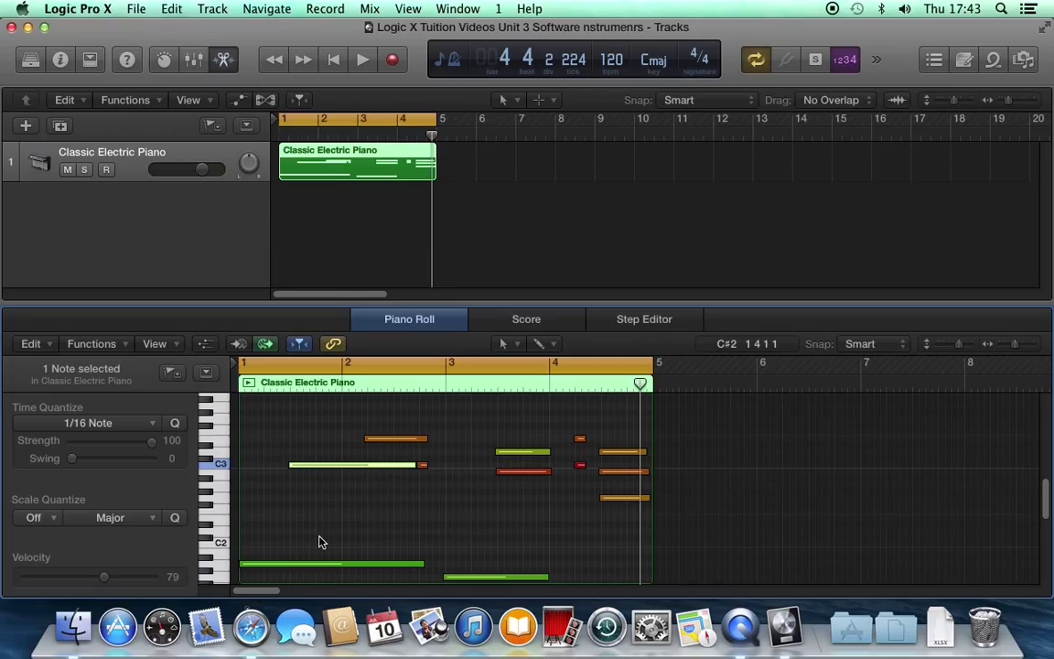
- Raise the bar-1 low note's velocity to 84 and audition it from the start
{"action": "key", "text": "Return"}
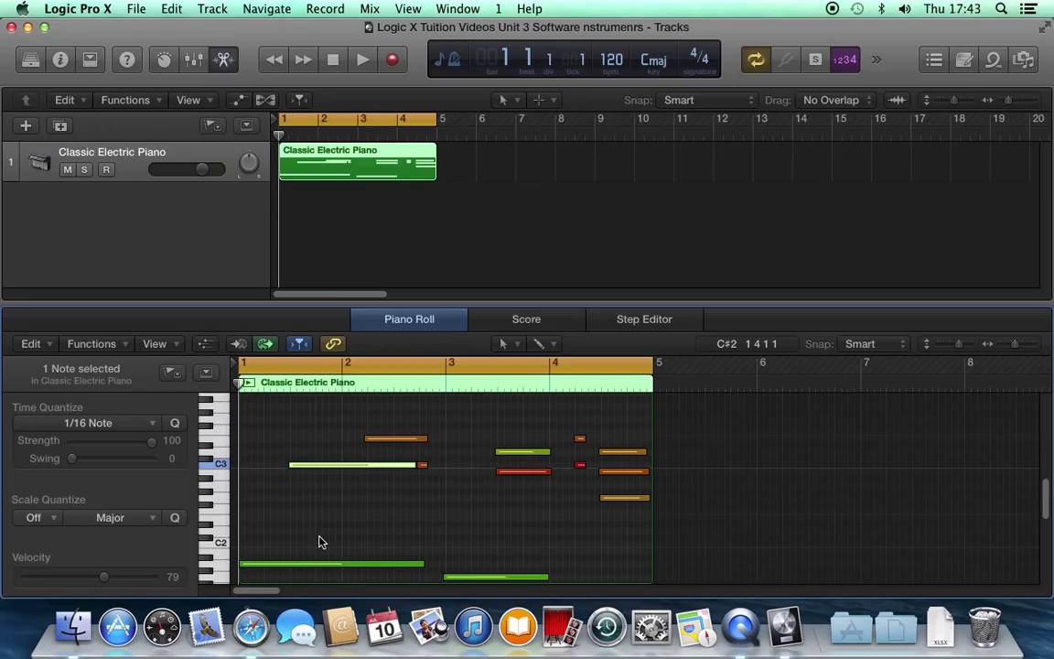
{"action": "left_click", "coordinate": [305, 565]}
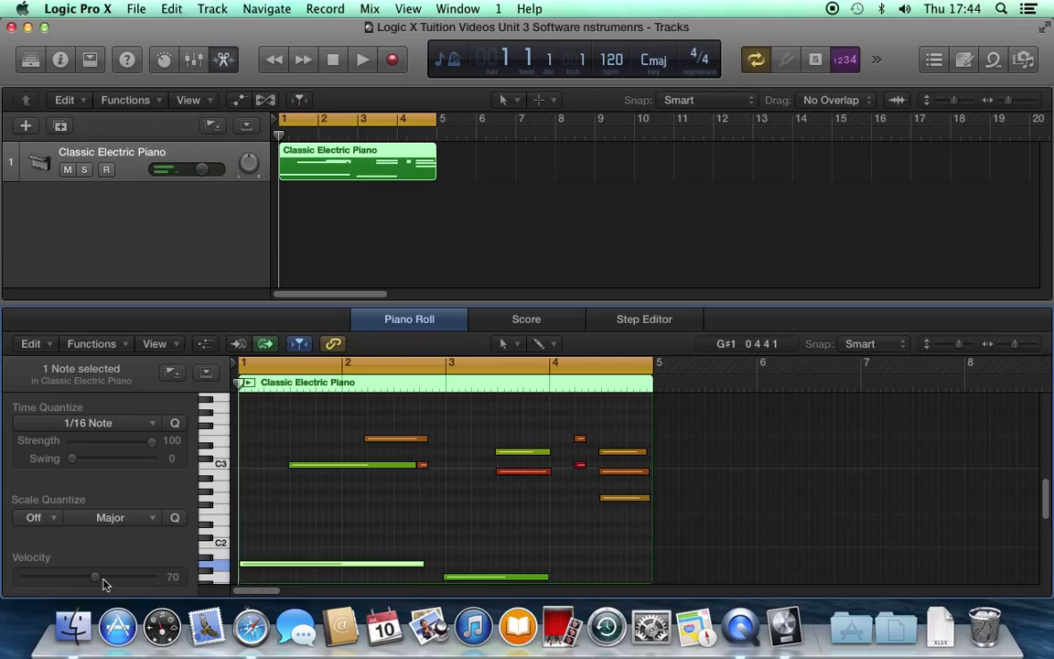
{"action": "mouse_move", "coordinate": [111, 581]}
{"action": "left_mouse_down"}
{"action": "mouse_move", "coordinate": [129, 582]}
{"action": "mouse_move", "coordinate": [107, 582]}
{"action": "left_mouse_up"}
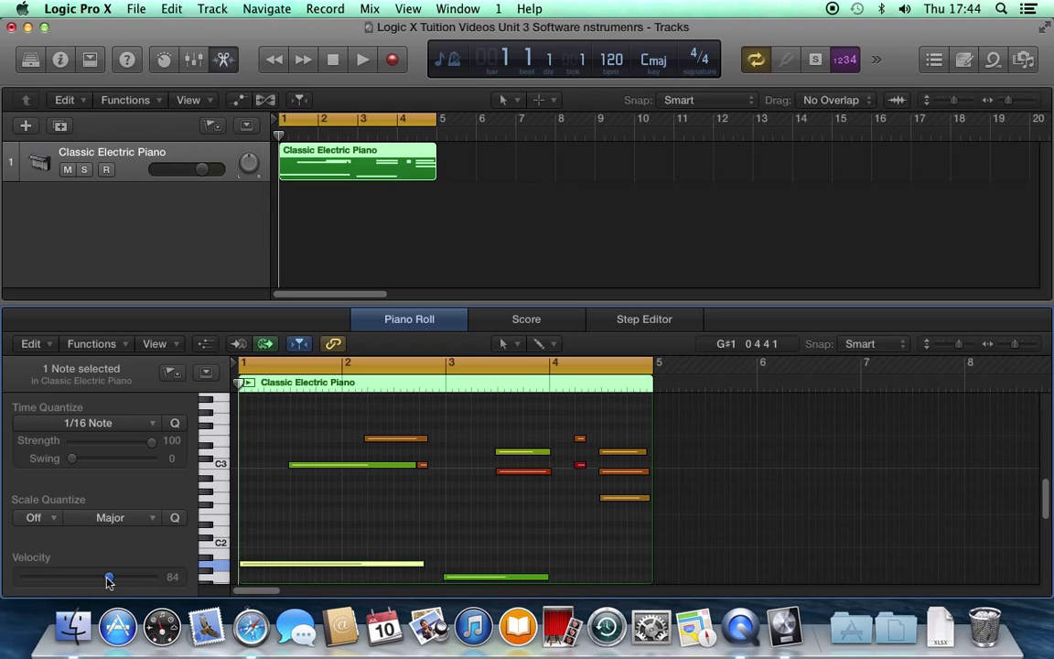
{"action": "key", "text": "space"}
{"action": "key", "text": "space"}
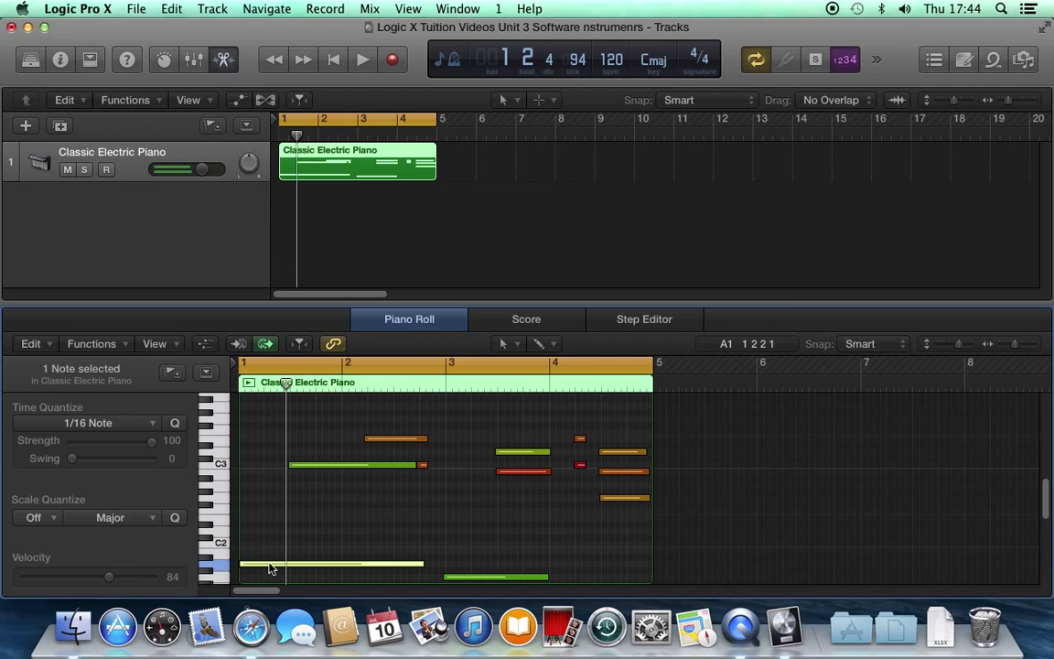
- Try the low note a semitone higher at A#1, then return it to A1
{"action": "left_click_drag", "start_coordinate": [270, 568], "coordinate": [269, 560]}
{"action": "key", "text": "space"}
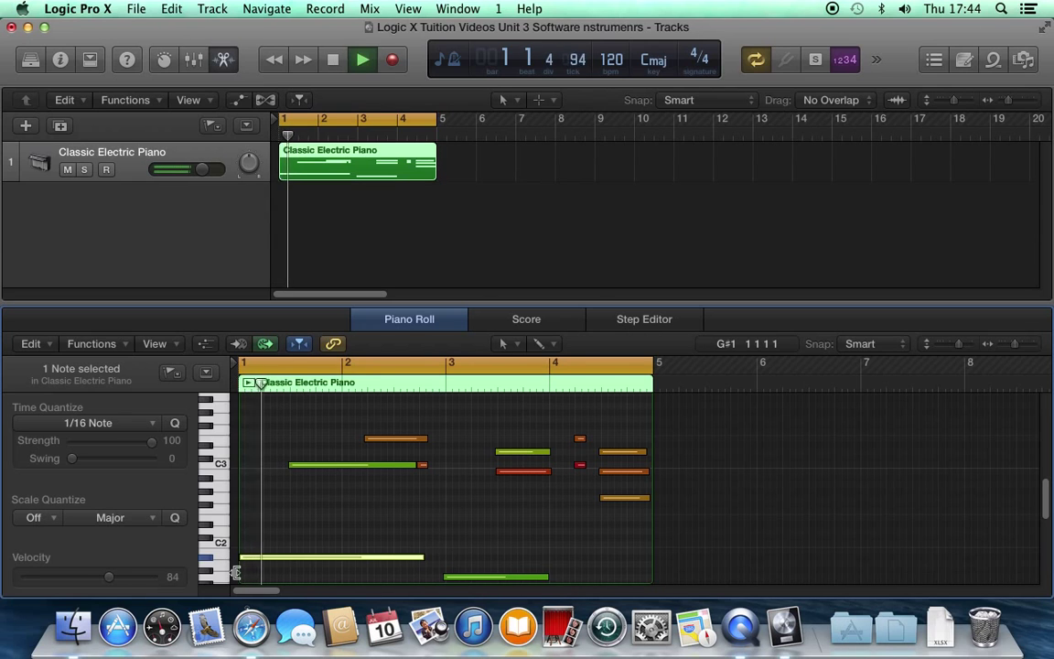
{"action": "key", "text": "space"}
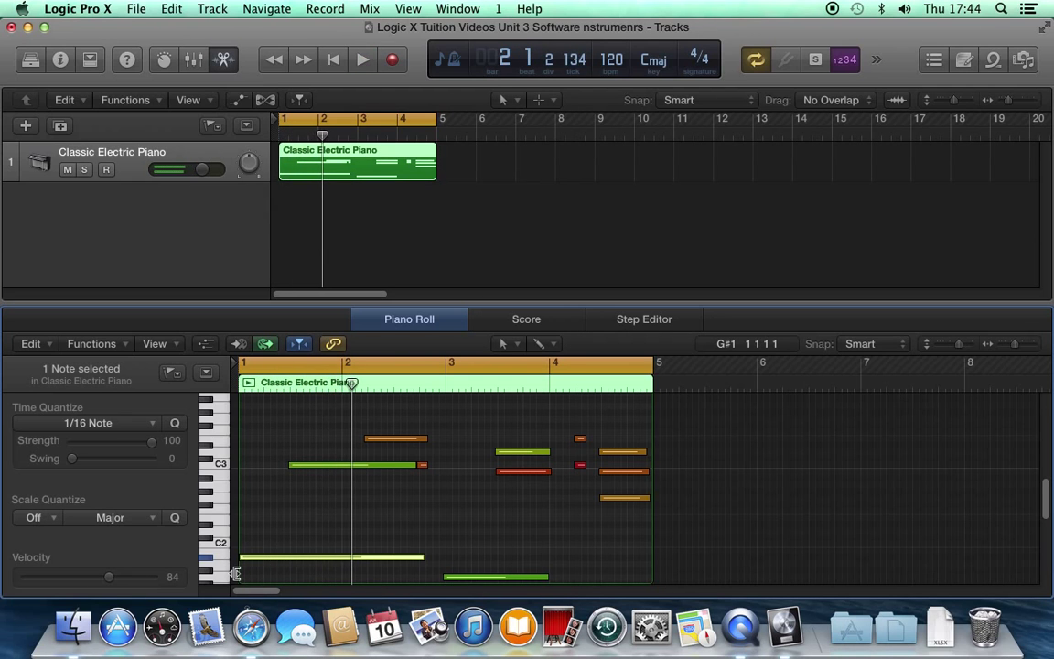
{"action": "left_click_drag", "start_coordinate": [266, 561], "coordinate": [265, 568]}
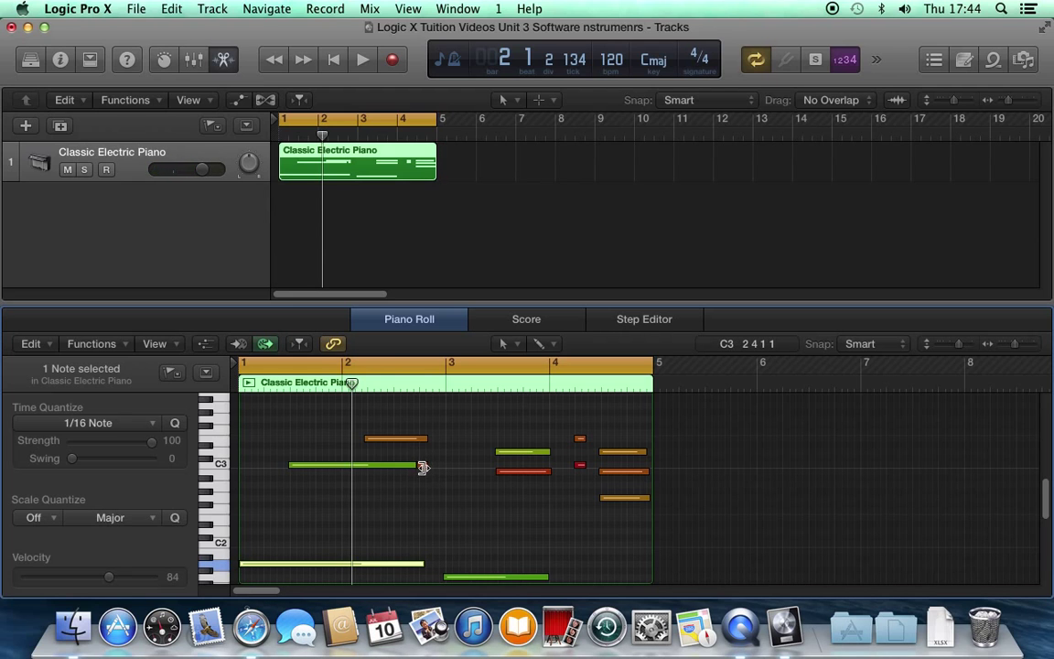
- Start playback from bar 1 and bring two hot notes' velocities down to 81 and 91
{"action": "left_click", "coordinate": [422, 469]}
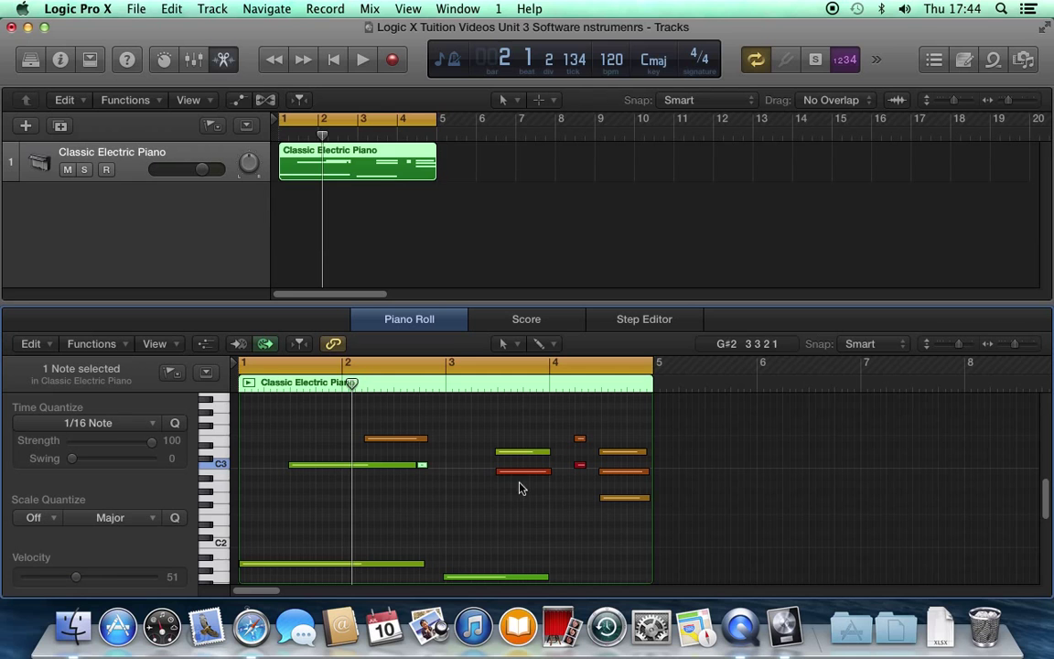
{"action": "key", "text": "space"}
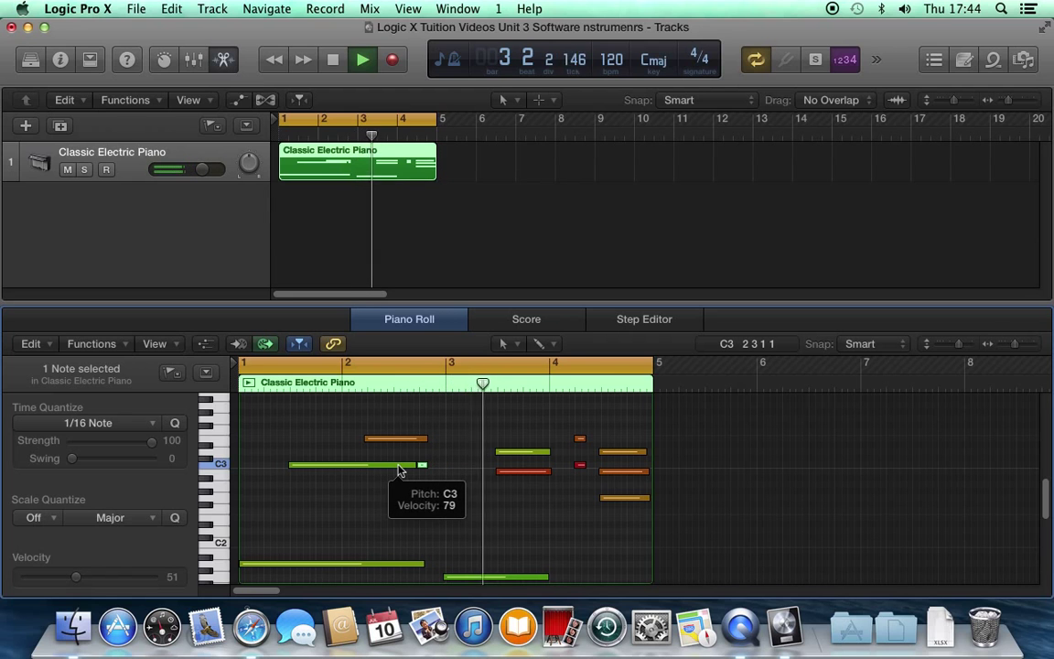
{"action": "left_click_drag", "start_coordinate": [529, 475], "coordinate": [522, 476]}
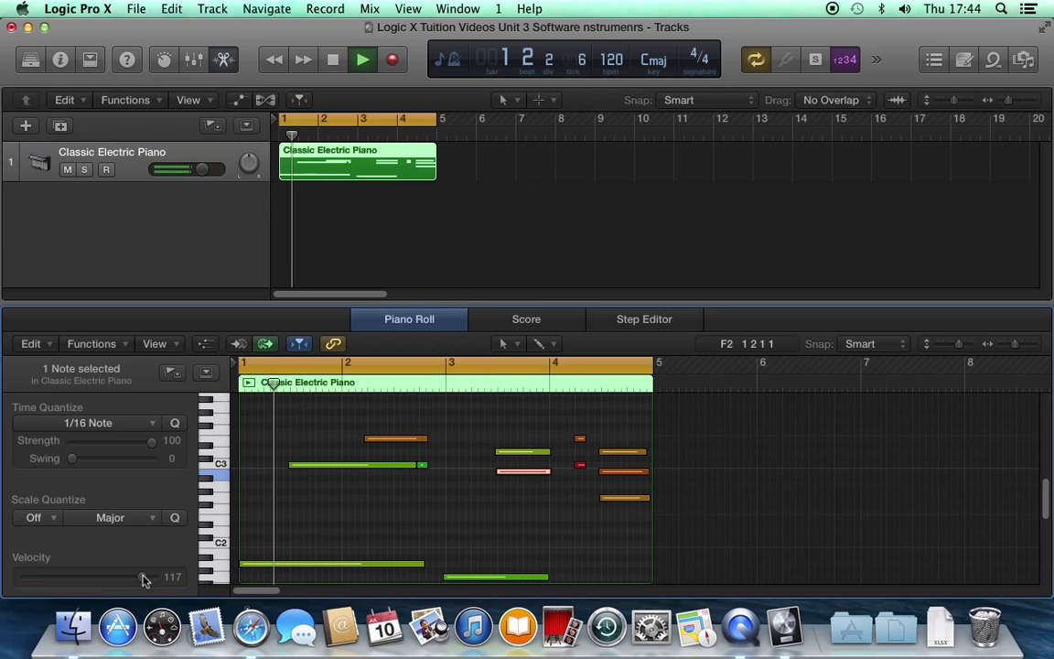
{"action": "left_click_drag", "start_coordinate": [141, 576], "coordinate": [105, 575]}
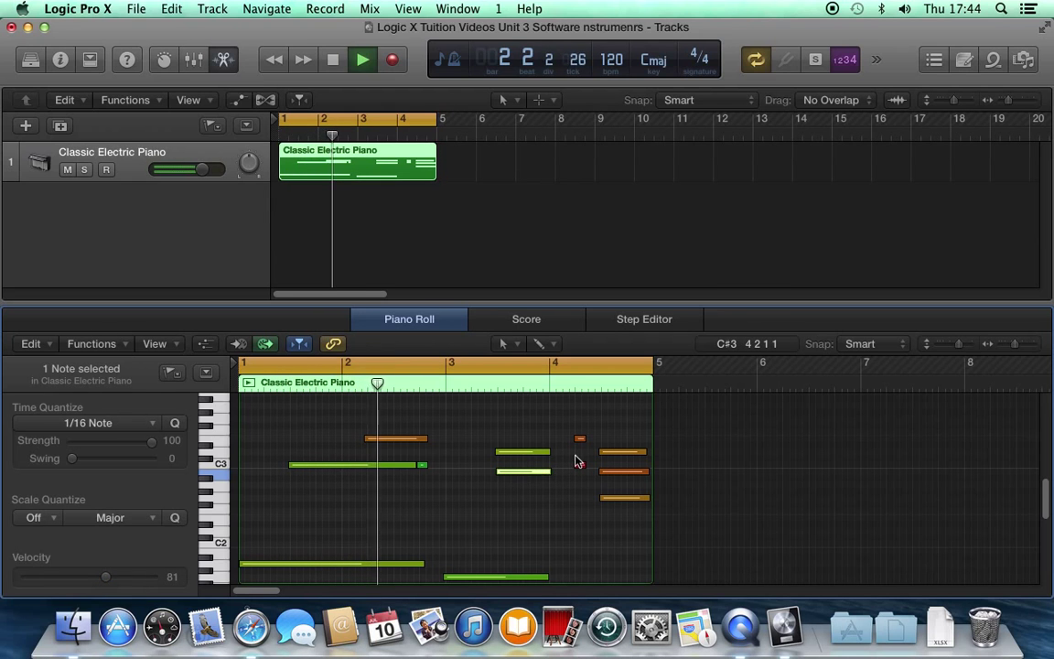
{"action": "left_click_drag", "start_coordinate": [577, 458], "coordinate": [579, 463]}
{"action": "left_click_drag", "start_coordinate": [149, 577], "coordinate": [117, 581]}
- Lower the three stacked notes at bar 4.5 to velocity 89 and check the orange note near bar 2
{"action": "left_click_drag", "start_coordinate": [655, 444], "coordinate": [595, 505]}
{"action": "left_click_drag", "start_coordinate": [136, 578], "coordinate": [112, 583]}
{"action": "left_click", "coordinate": [384, 439]}
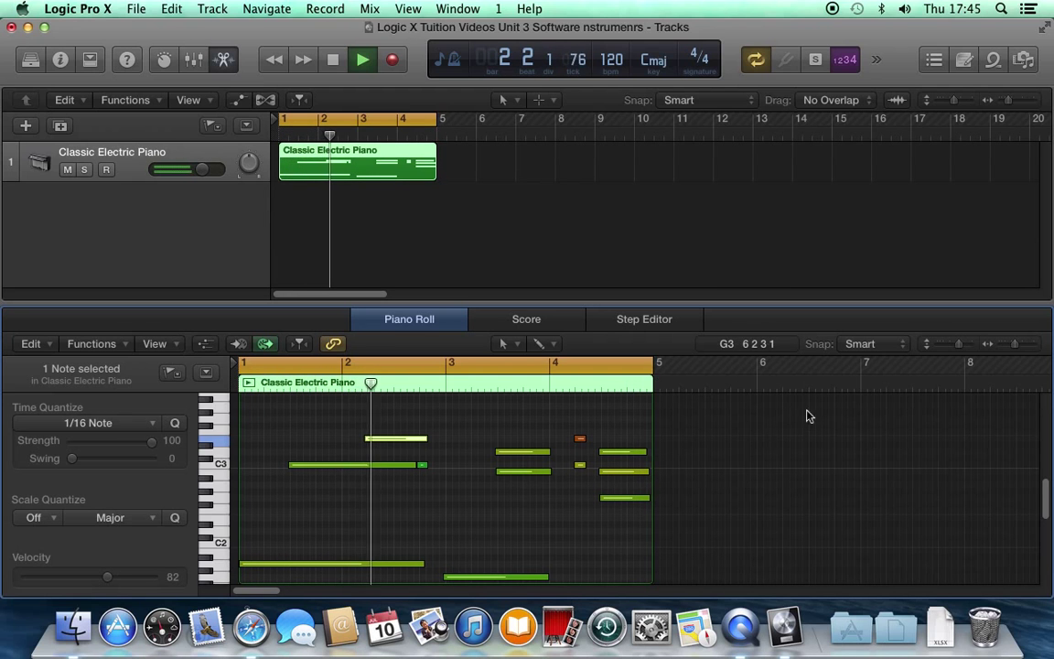
{"action": "left_click_drag", "start_coordinate": [1014, 346], "coordinate": [1022, 347]}
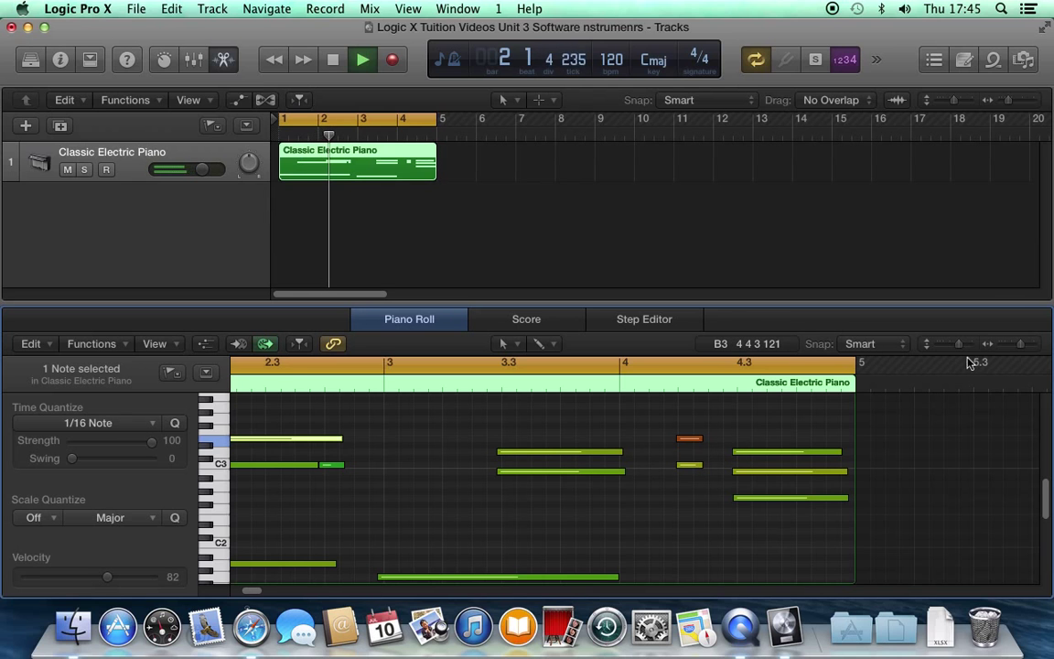
{"action": "left_click_drag", "start_coordinate": [1019, 345], "coordinate": [1004, 350]}
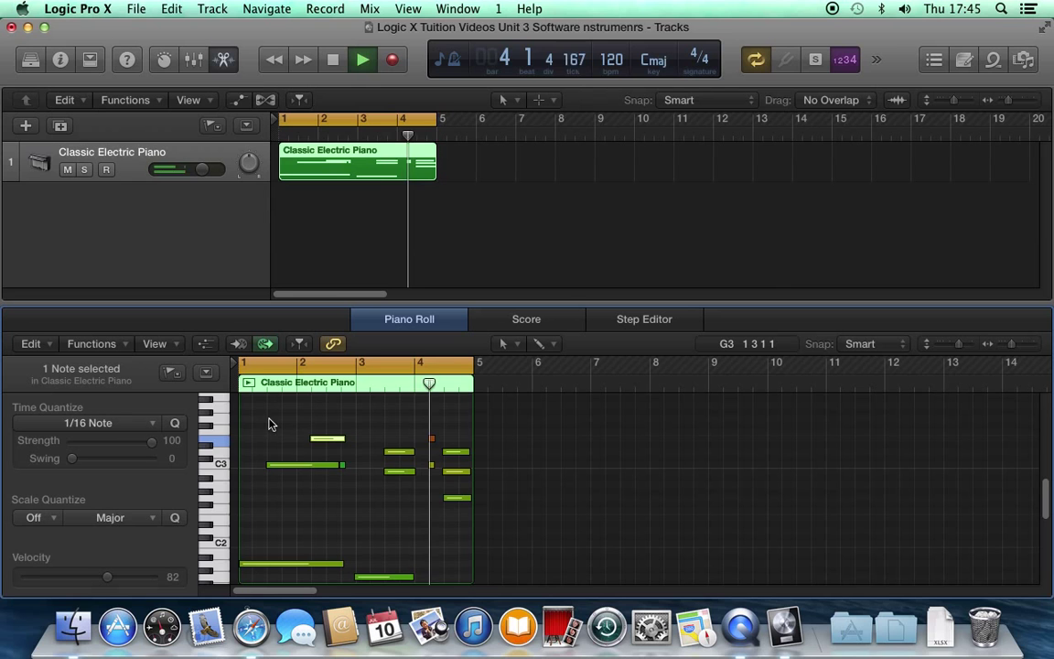
- Quantize all 12 selected notes with Time Quantize at 1/16 Note, strength 100
{"action": "left_click_drag", "start_coordinate": [243, 400], "coordinate": [494, 581]}
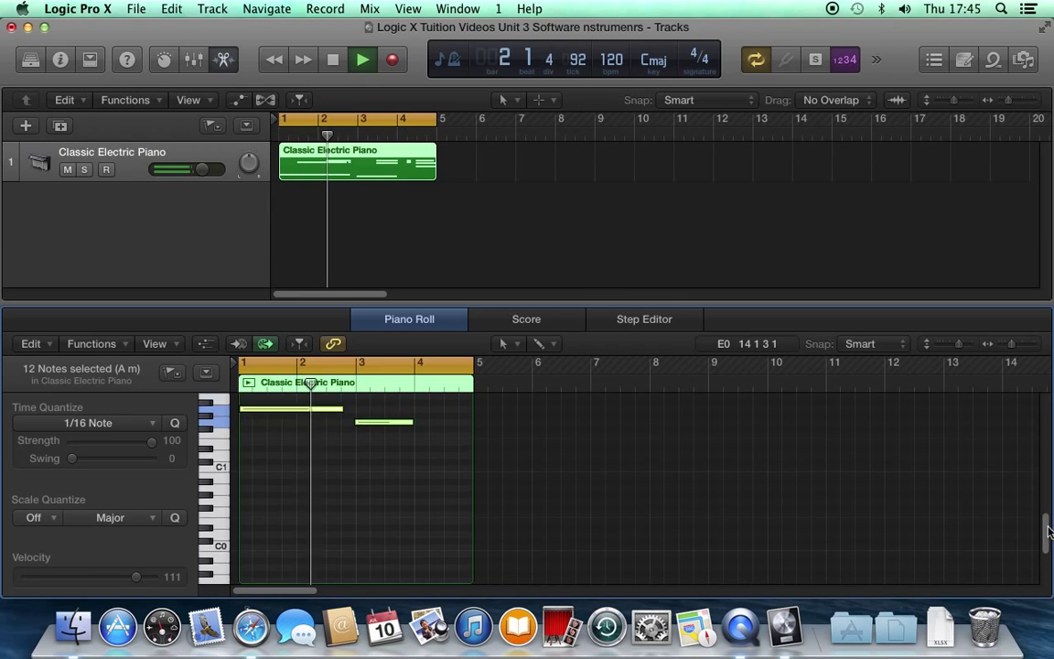
{"action": "scroll", "coordinate": [1049, 531], "scroll_direction": "up", "scroll_amount": 3}
{"action": "scroll", "coordinate": [1049, 476], "scroll_direction": "up", "scroll_amount": 2}
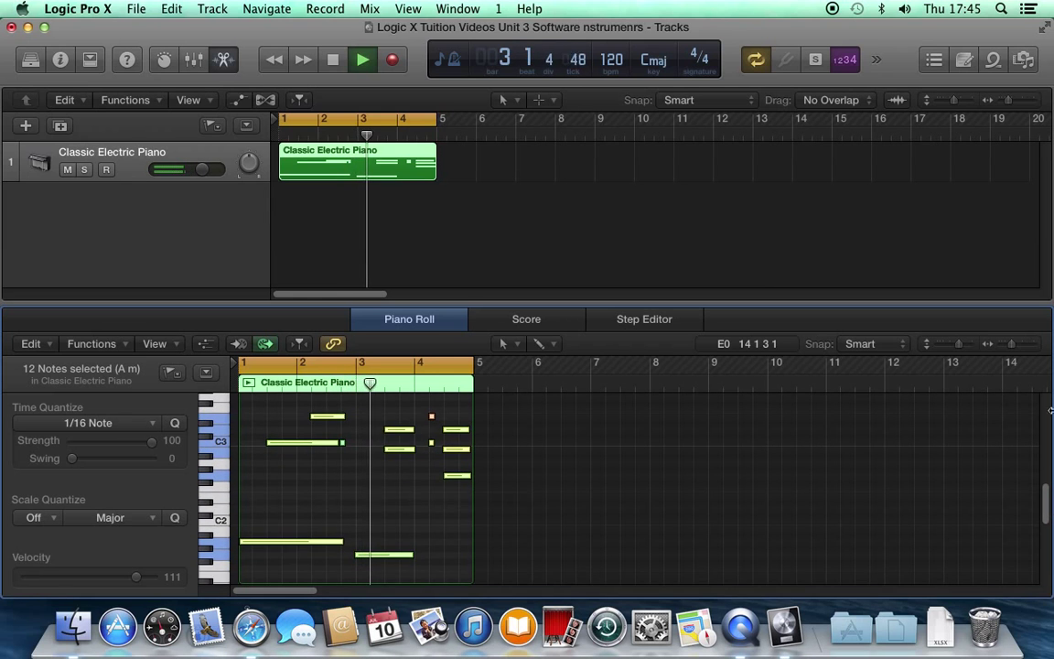
{"action": "left_click_drag", "start_coordinate": [1011, 345], "coordinate": [1022, 351]}
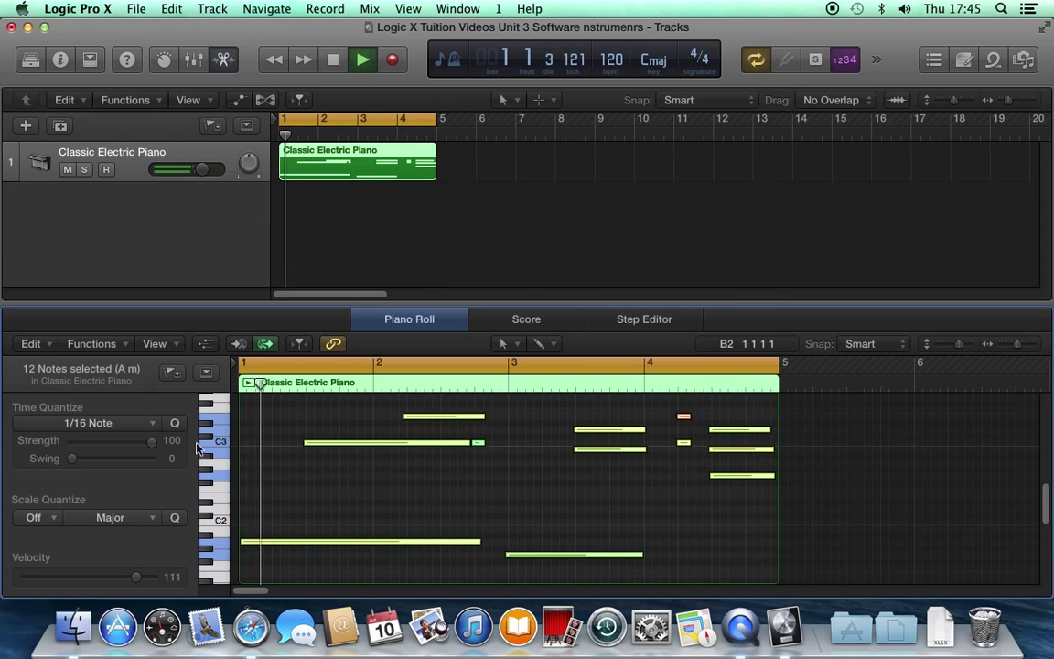
{"action": "left_click", "coordinate": [100, 426]}
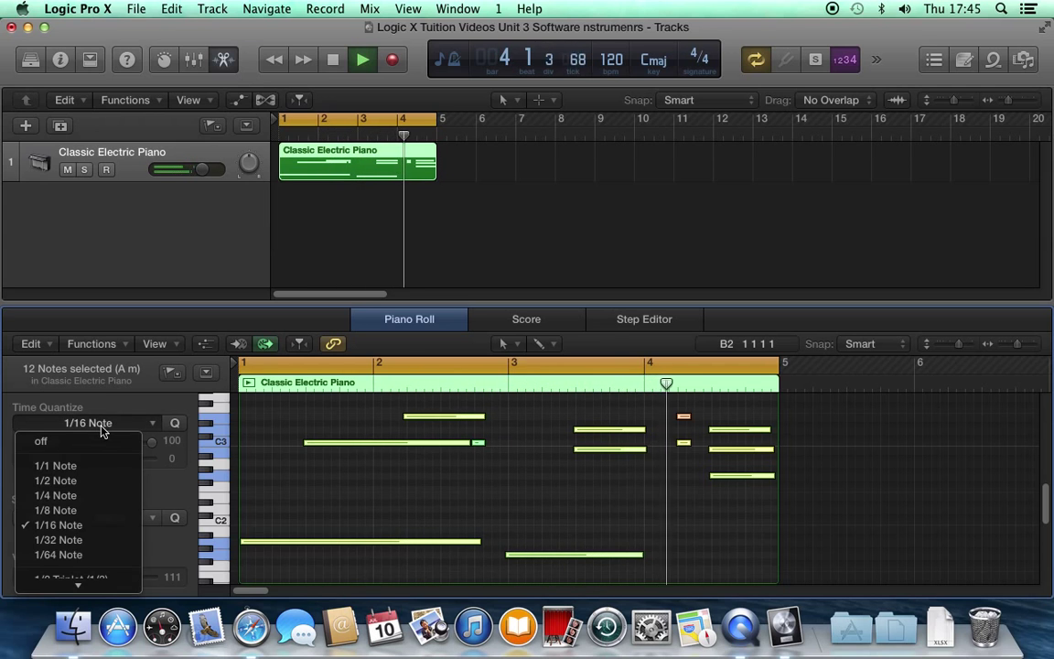
{"action": "left_click", "coordinate": [173, 424]}
{"action": "left_click", "coordinate": [174, 425]}
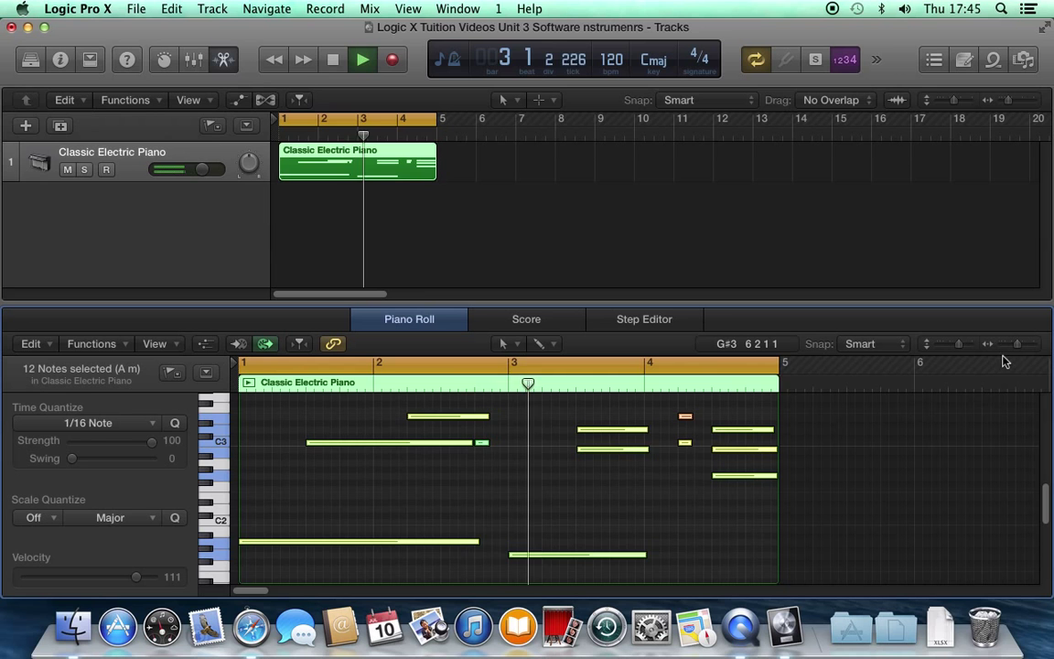
{"action": "left_click_drag", "start_coordinate": [1020, 352], "coordinate": [1013, 351]}
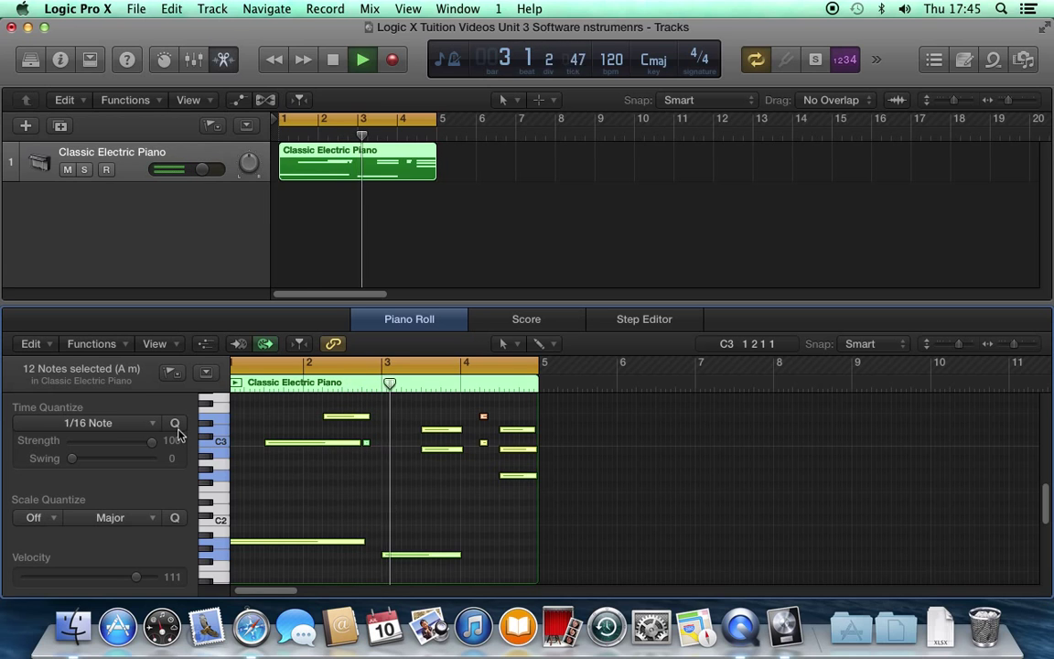
{"action": "key", "text": "space"}
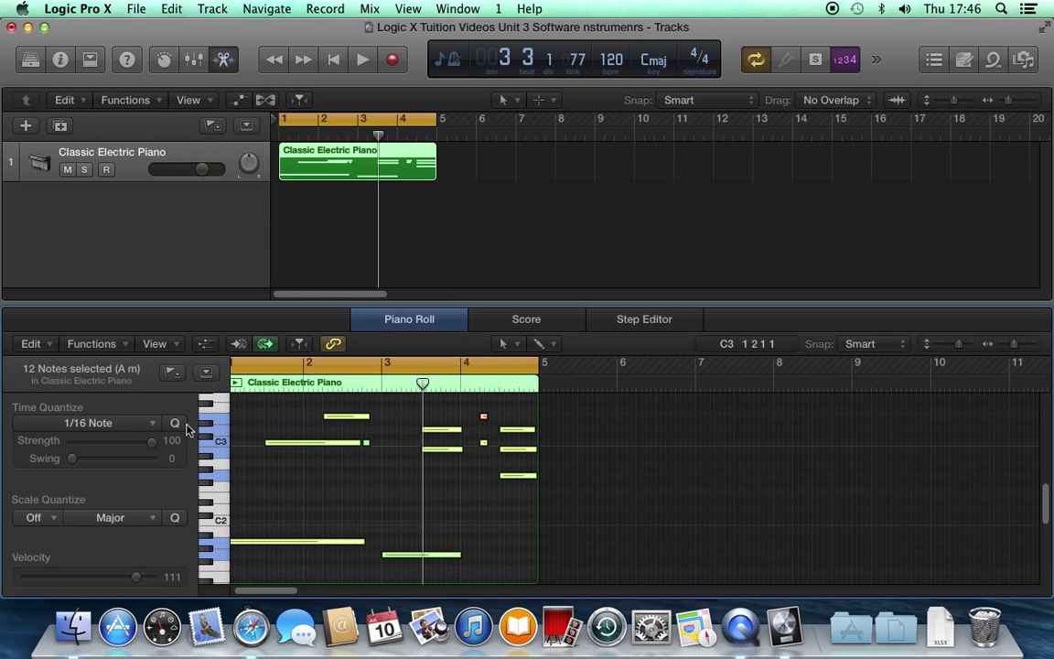
{"action": "key", "text": "space"}
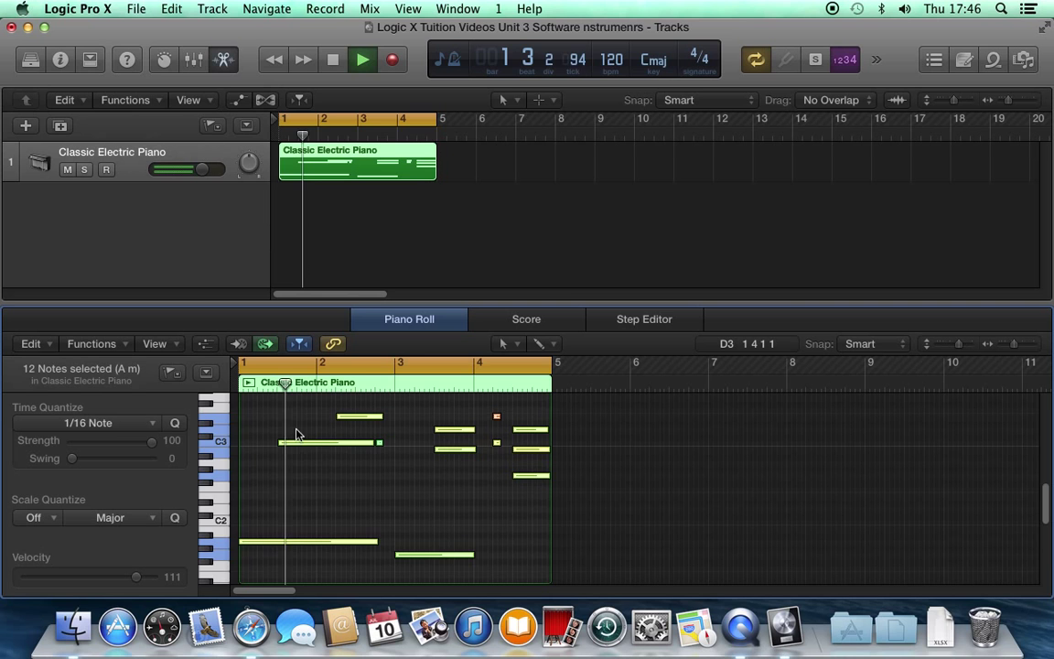
{"action": "left_click_drag", "start_coordinate": [288, 423], "coordinate": [388, 462]}
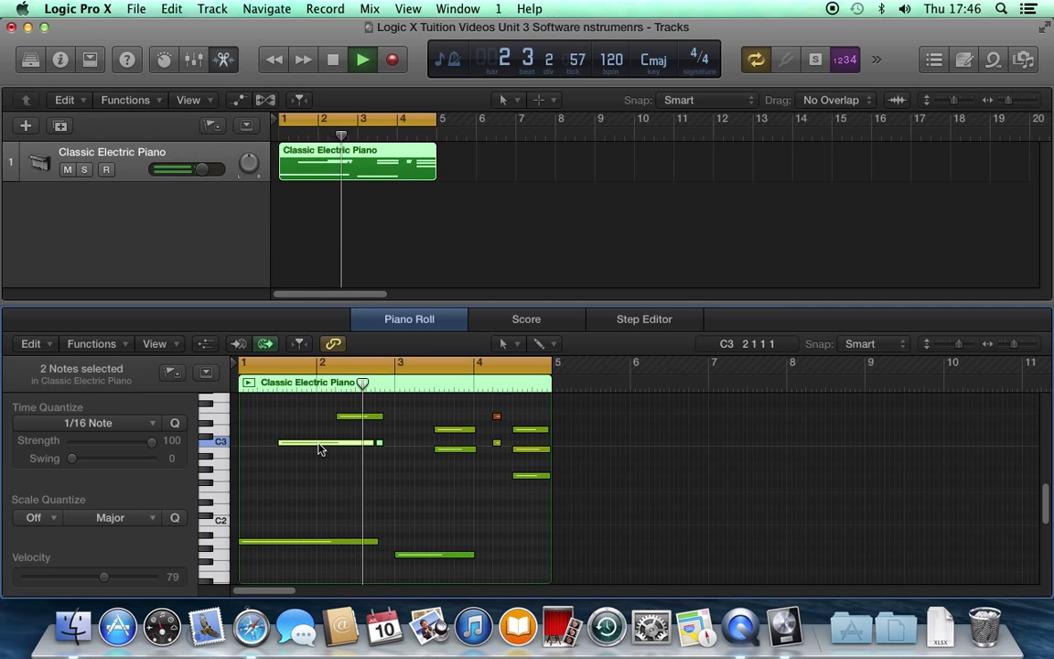
{"action": "left_click_drag", "start_coordinate": [322, 447], "coordinate": [328, 448]}
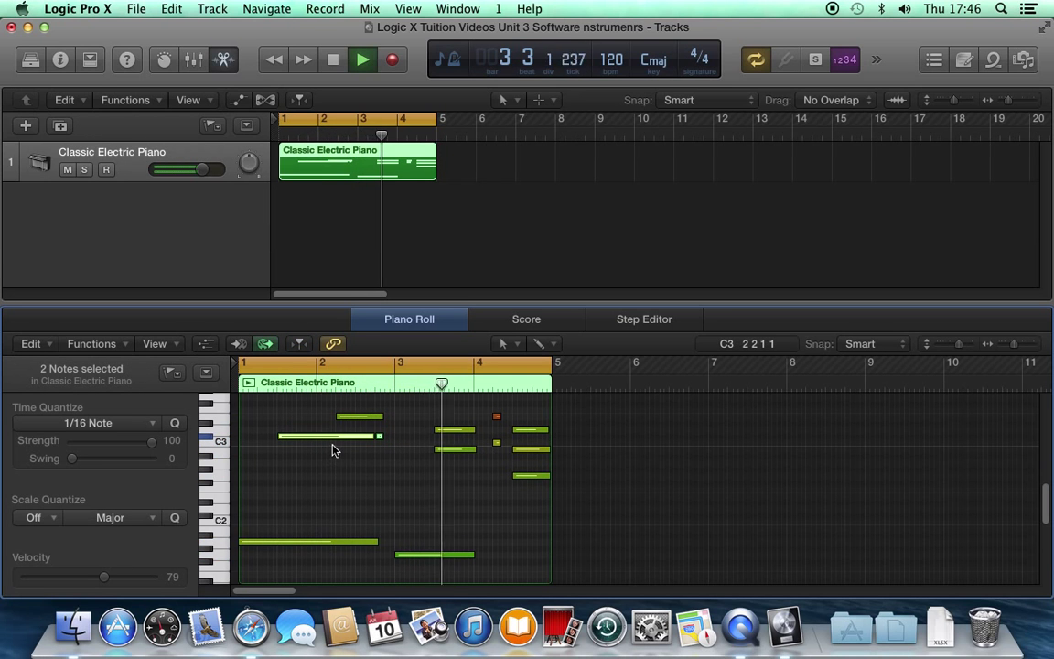
{"action": "left_click", "coordinate": [497, 443]}
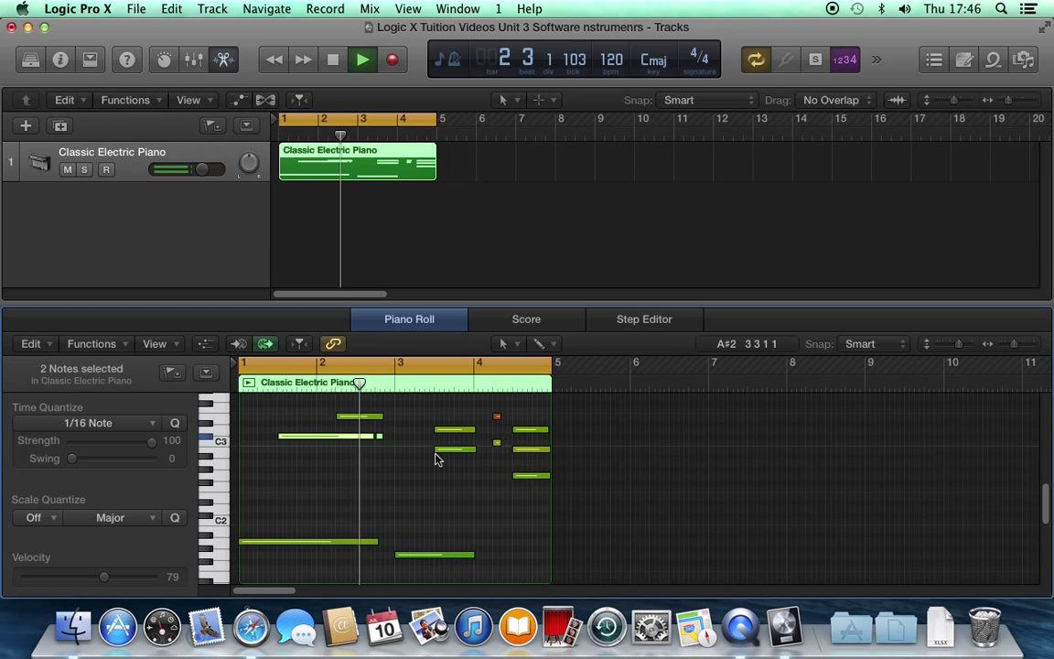
{"action": "left_click", "coordinate": [318, 442]}
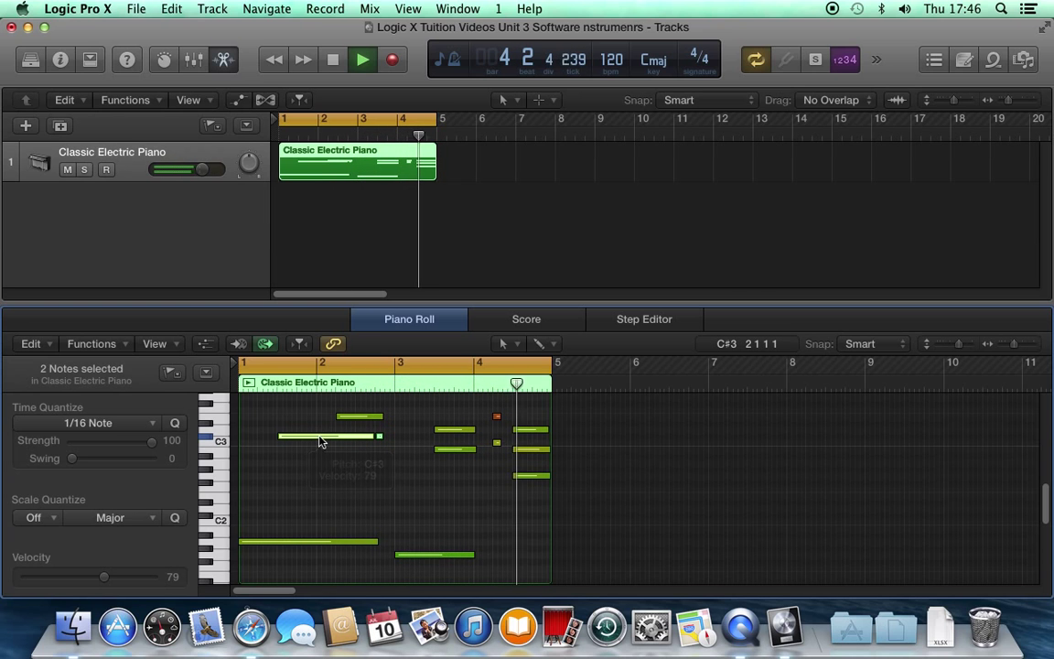
{"action": "left_click_drag", "start_coordinate": [320, 442], "coordinate": [321, 450]}
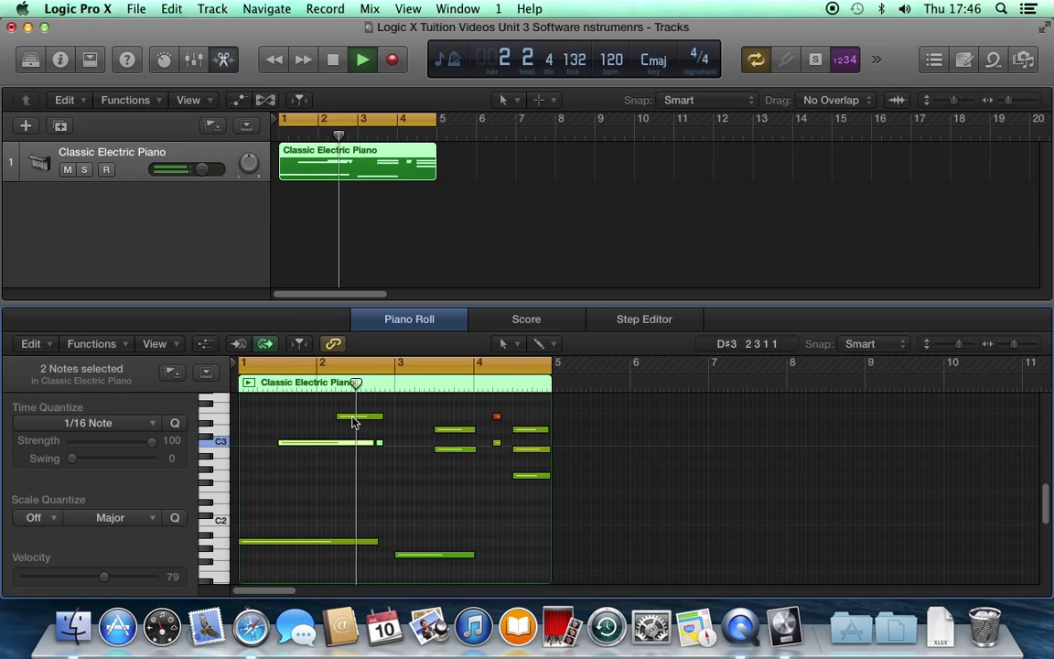
{"action": "left_click", "coordinate": [353, 417]}
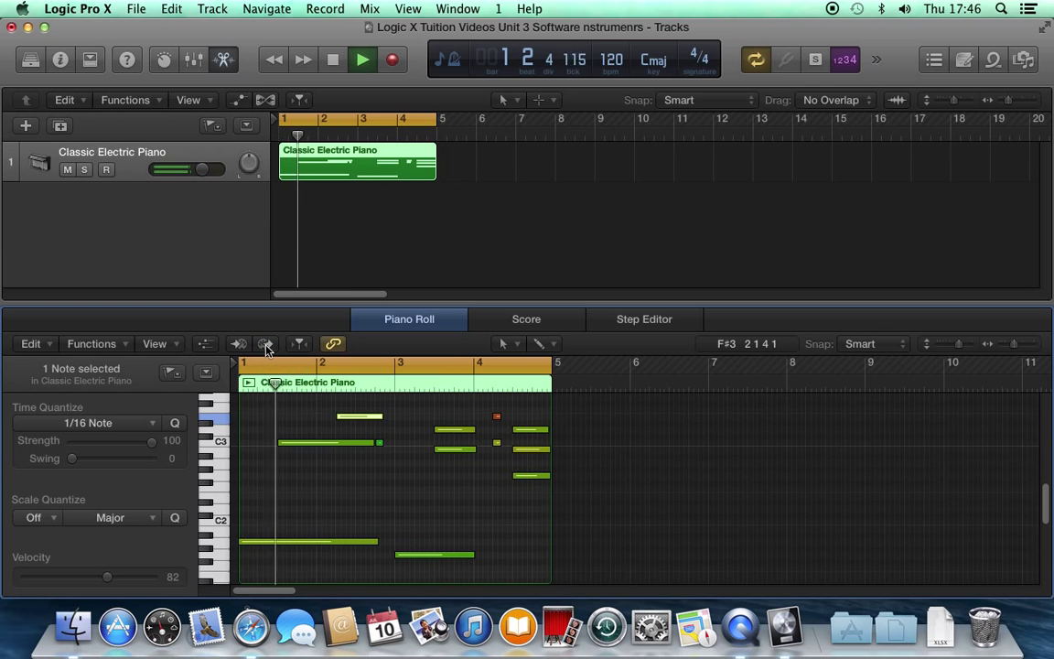
- Select the low note at bar 3 and raise its velocity to 91
{"action": "left_click", "coordinate": [335, 445]}
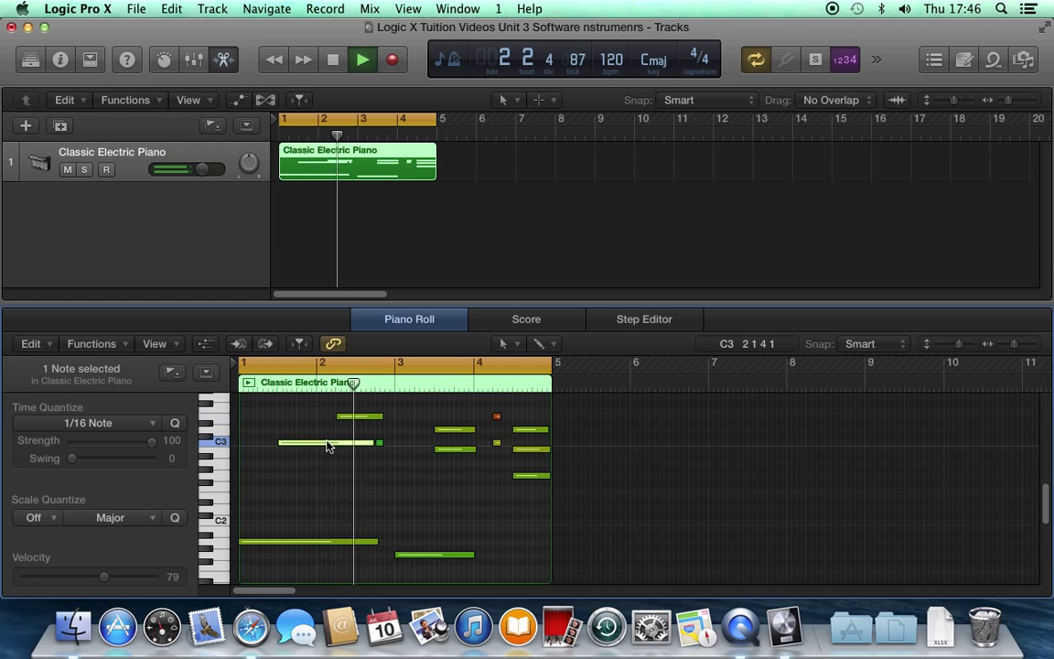
{"action": "left_click", "coordinate": [356, 419]}
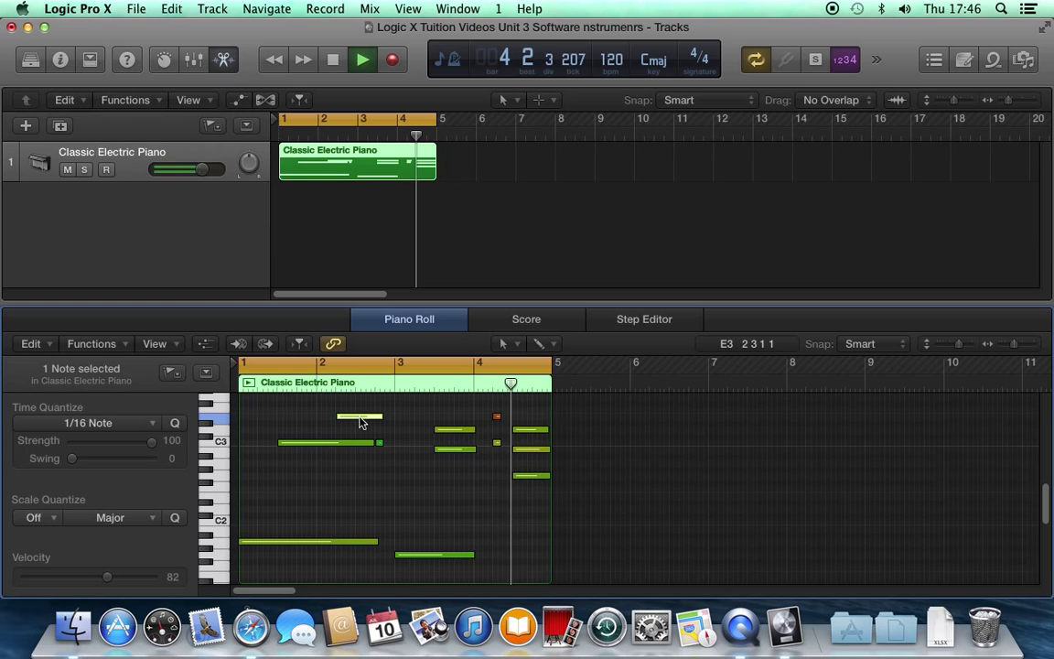
{"action": "left_click", "coordinate": [432, 554]}
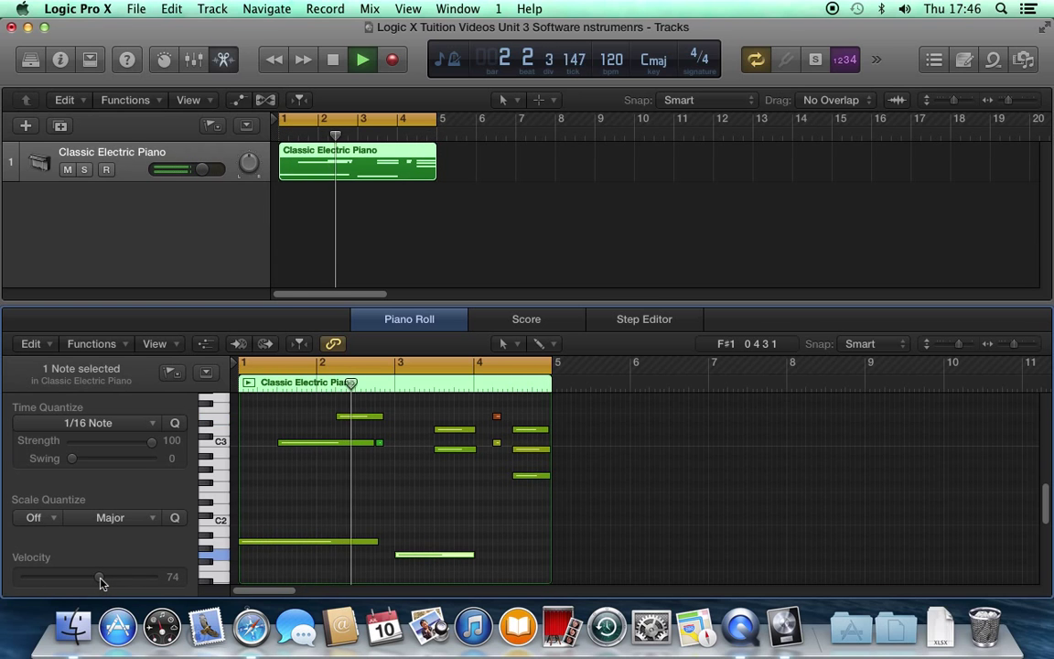
{"action": "left_click_drag", "start_coordinate": [99, 579], "coordinate": [127, 580]}
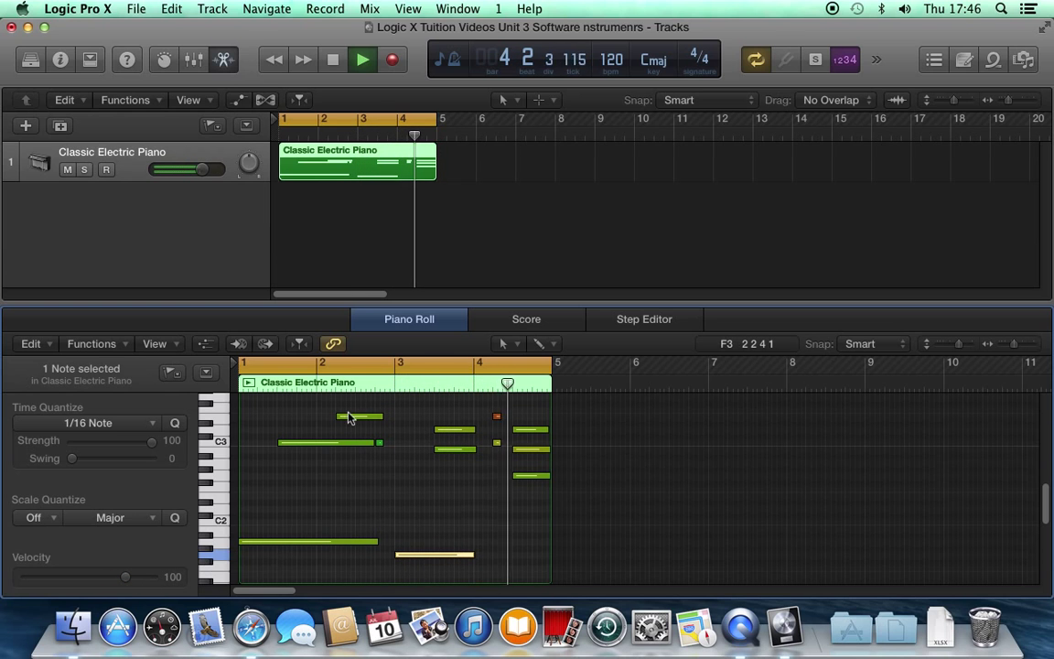
- Soften the small red note near bar 4 and set the bar-3 low note to velocity 90
{"action": "left_click", "coordinate": [494, 417]}
{"action": "left_click", "coordinate": [494, 417]}
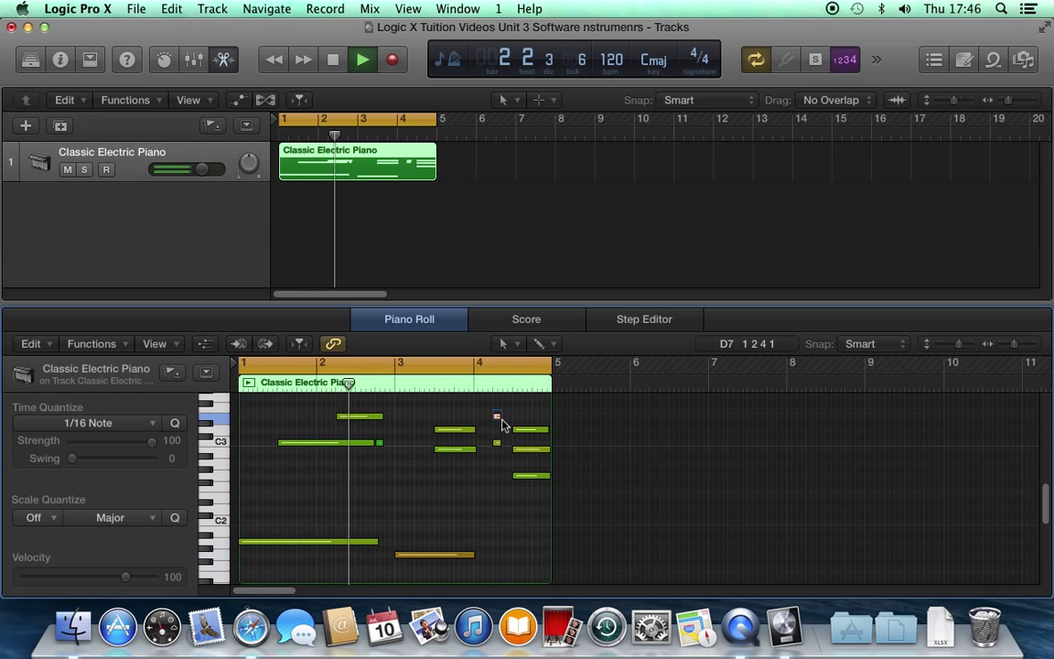
{"action": "mouse_move", "coordinate": [125, 578]}
{"action": "left_mouse_down"}
{"action": "mouse_move", "coordinate": [134, 583]}
{"action": "mouse_move", "coordinate": [120, 576]}
{"action": "left_mouse_up"}
{"action": "left_click", "coordinate": [433, 555]}
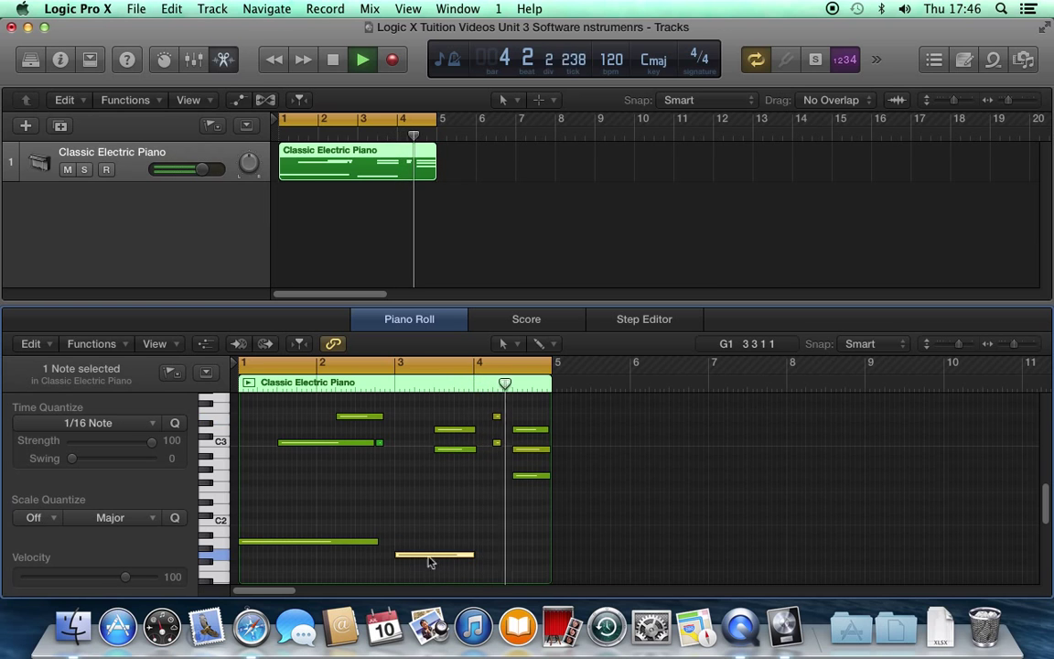
{"action": "left_click_drag", "start_coordinate": [125, 578], "coordinate": [113, 579]}
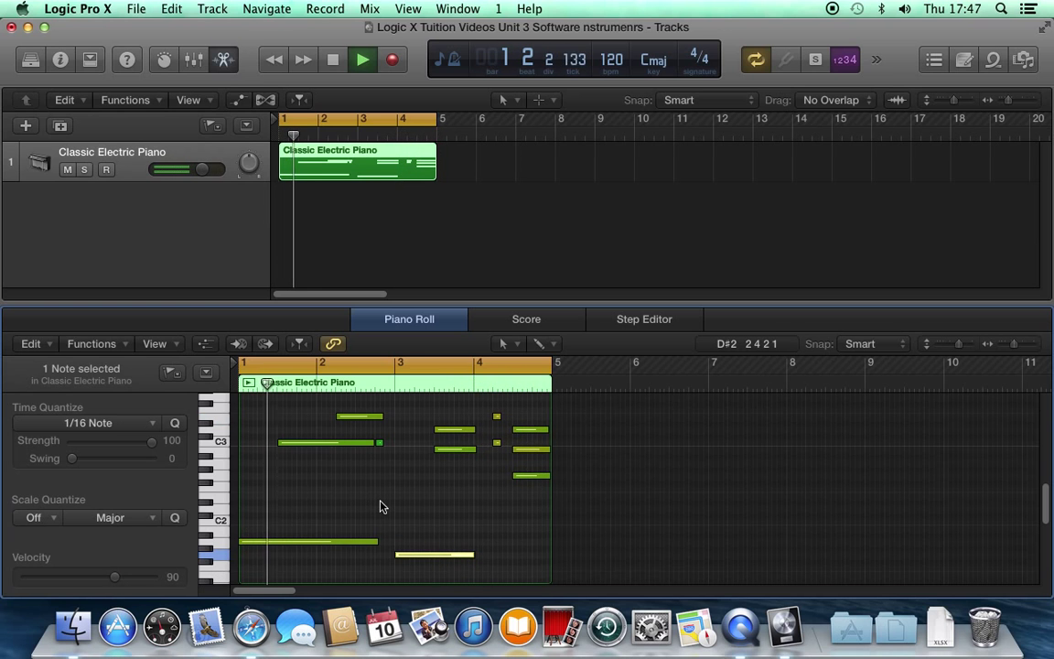
{"action": "key", "text": "space"}
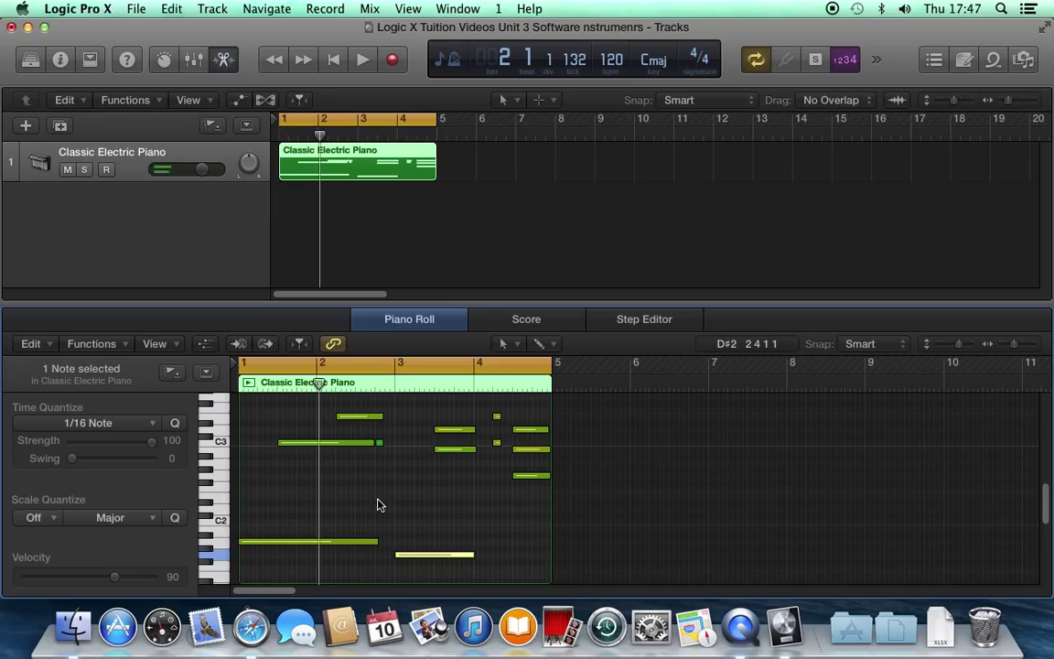